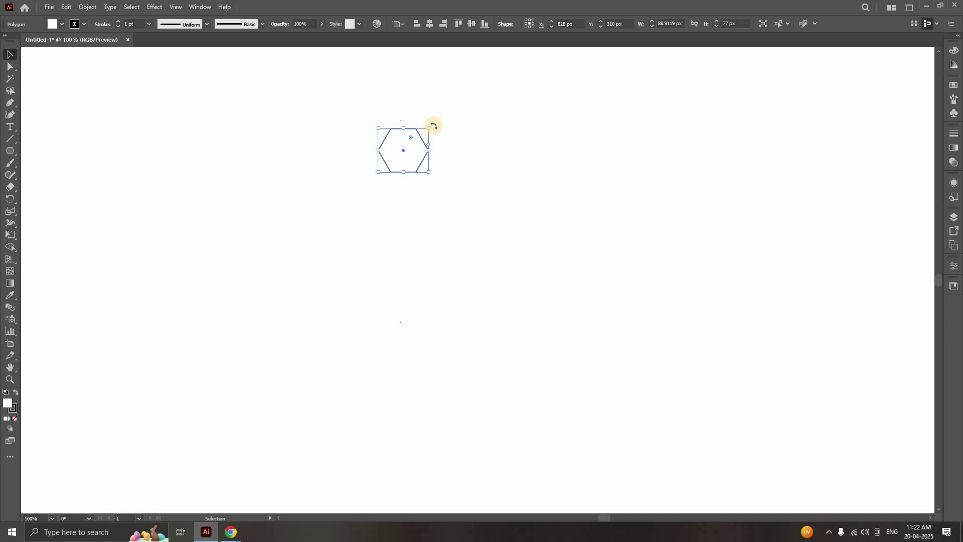
# Step: Rotate the hexagon so a corner points straight up, and stretch its three lower anchor points downward to about 377 px total height
pyautogui.moveTo(434, 125); pyautogui.dragTo(418, 166)
pyautogui.click(9, 68)
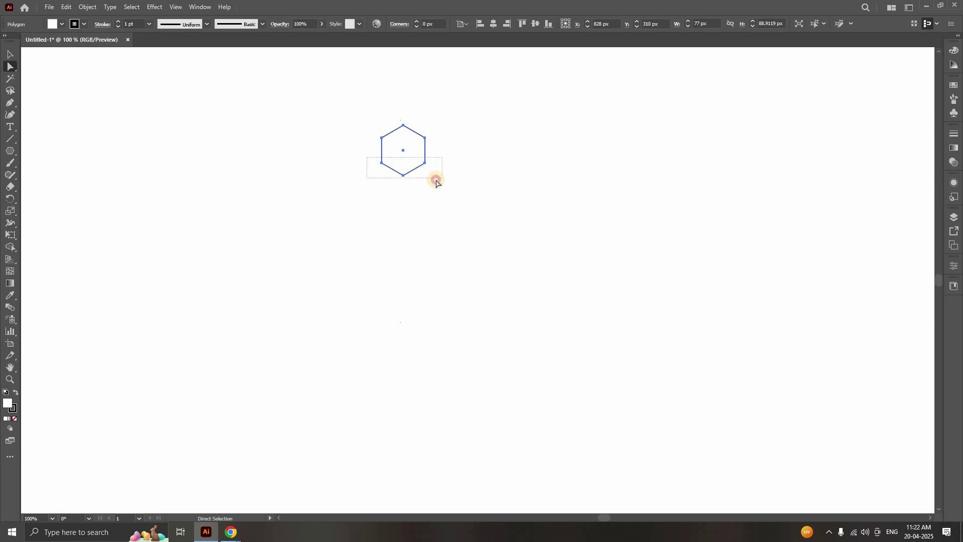
pyautogui.click(404, 176)
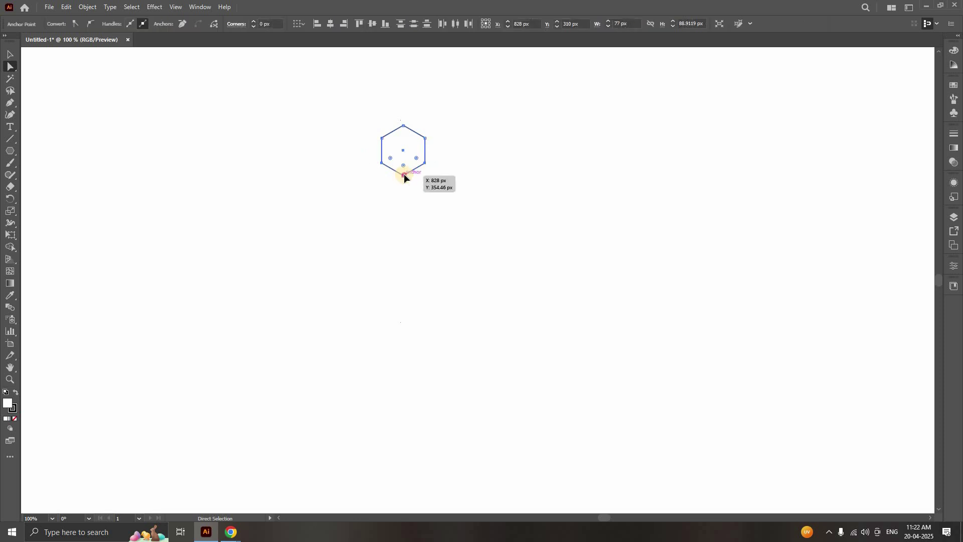
pyautogui.moveTo(405, 176); pyautogui.dragTo(405, 338)
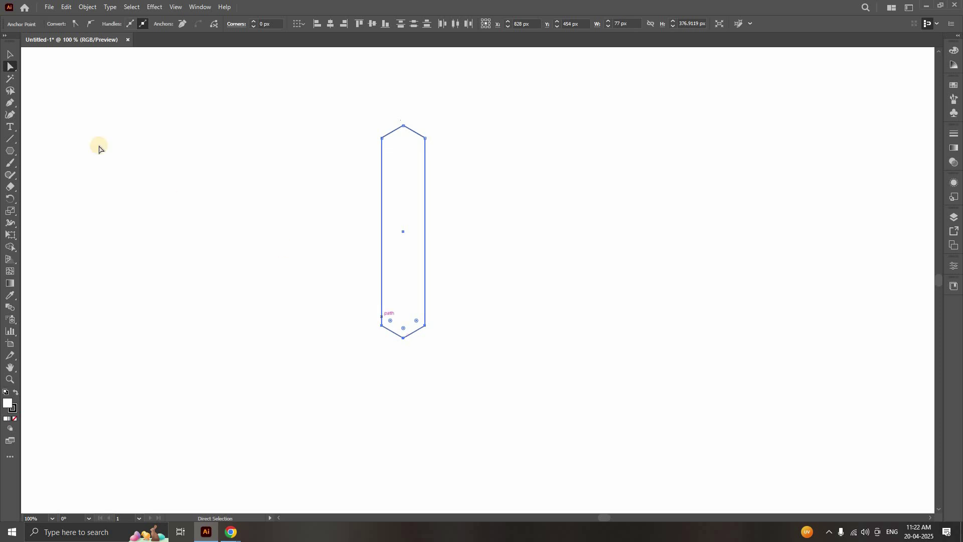
# Step: Delete the two upper side anchor points of the elongated hexagon to taper it into a single-pointed spike
pyautogui.click(10, 102)
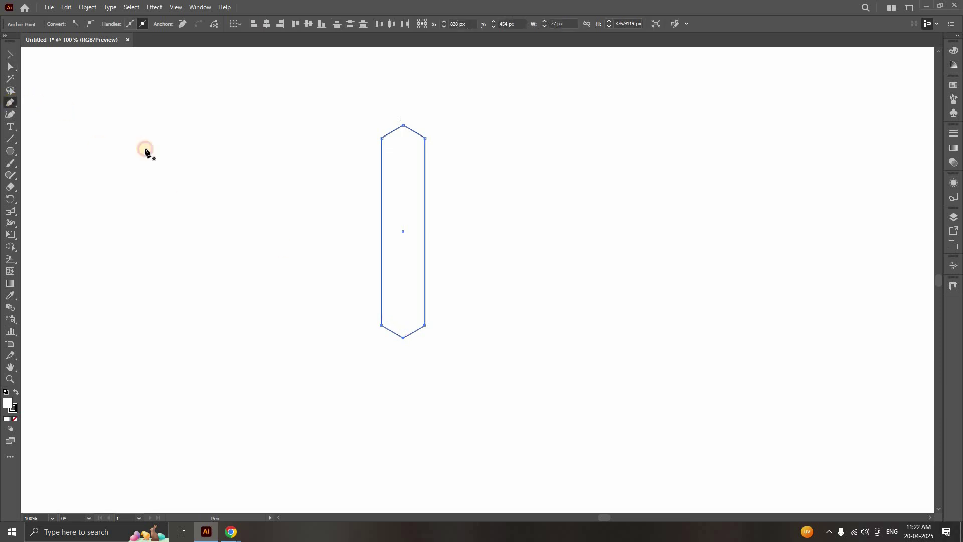
pyautogui.click(382, 140)
pyautogui.click(425, 139)
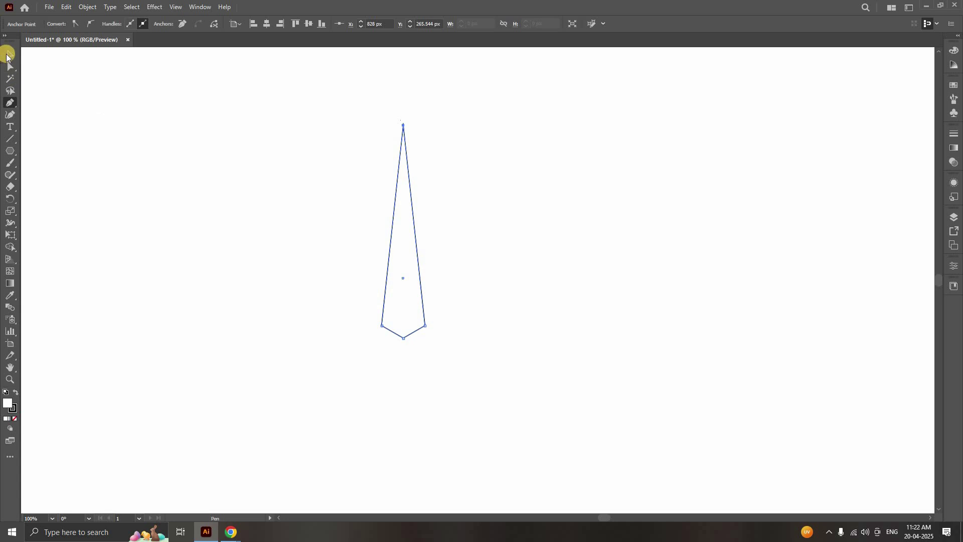
pyautogui.click(8, 54)
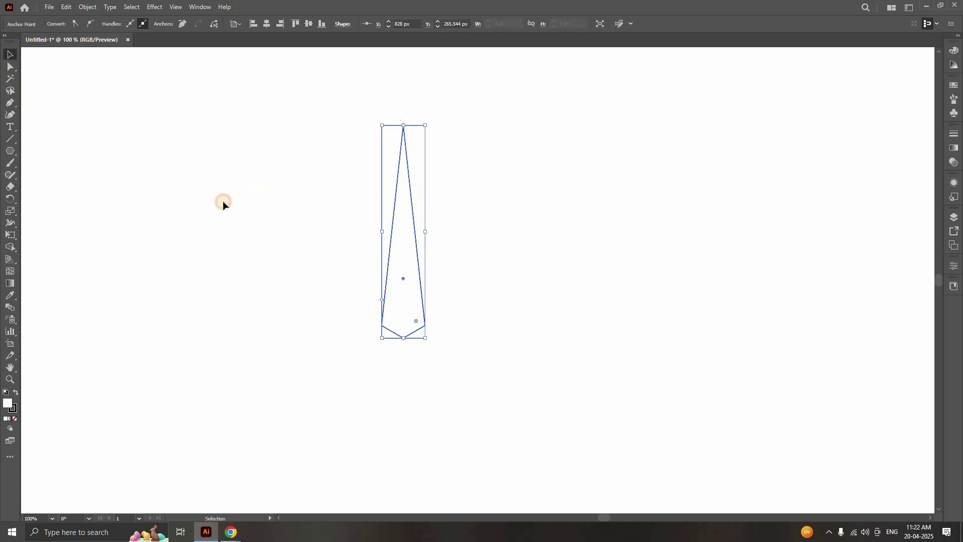
pyautogui.click(221, 201)
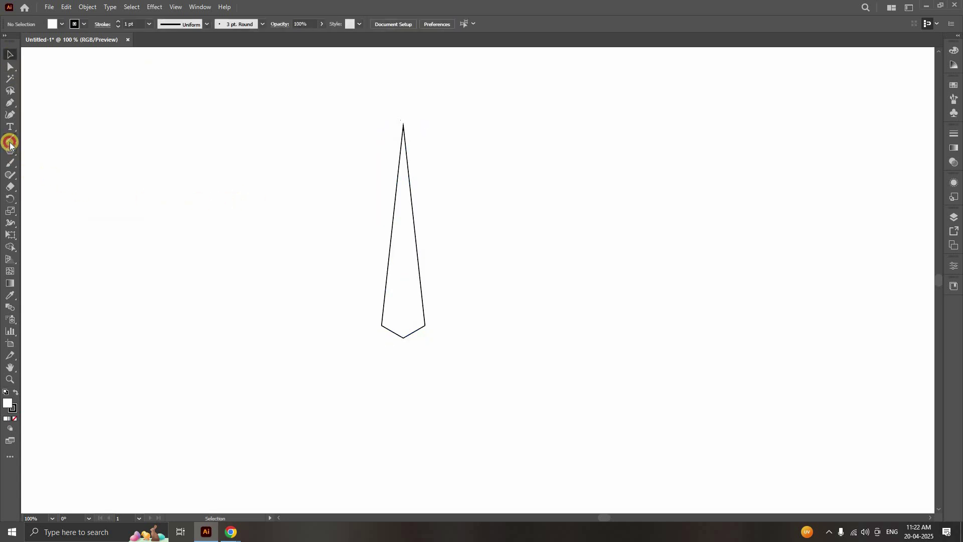
# Step: Draw a vertical line about 377 px long from the spike's tip to its bottom corner
pyautogui.moveTo(10, 144); pyautogui.dragTo(53, 138)
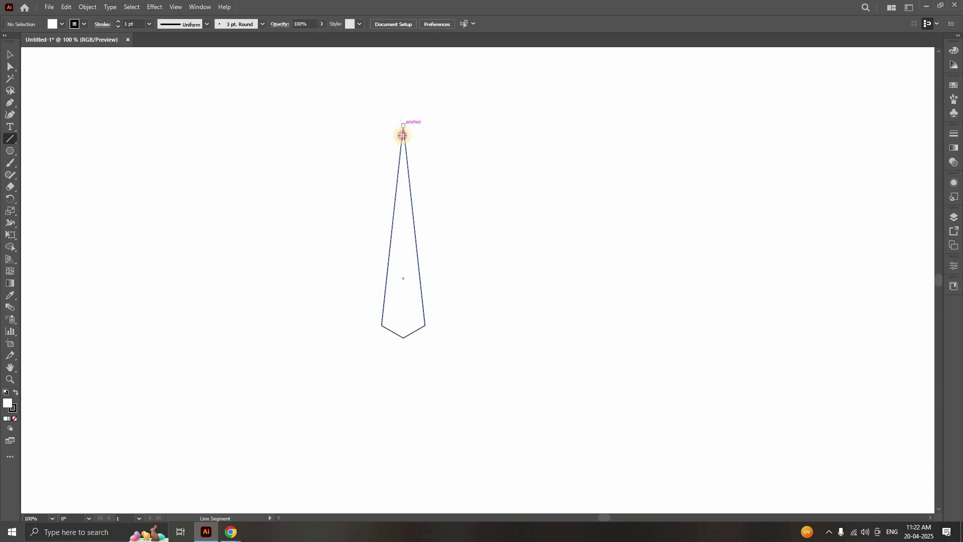
pyautogui.moveTo(402, 135); pyautogui.dragTo(404, 338)
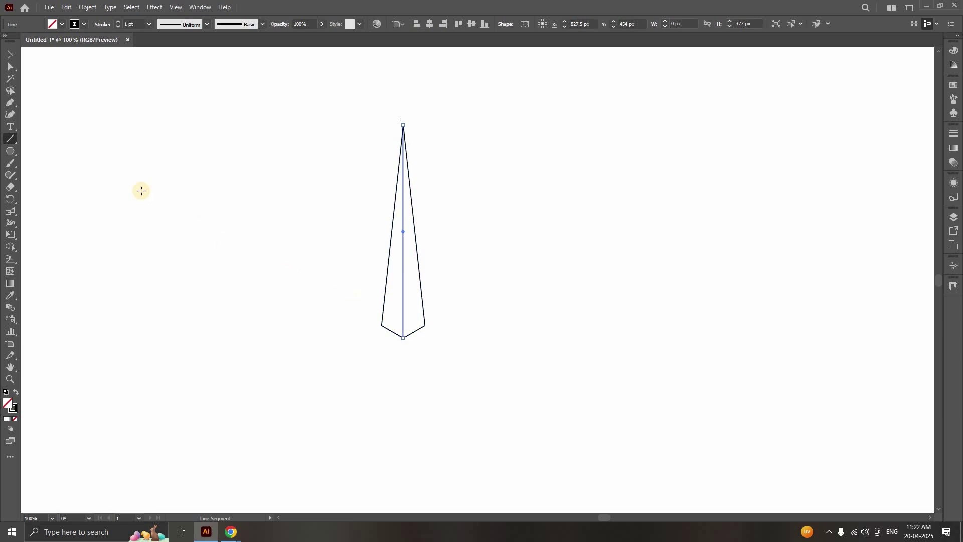
pyautogui.click(11, 55)
pyautogui.click(294, 221)
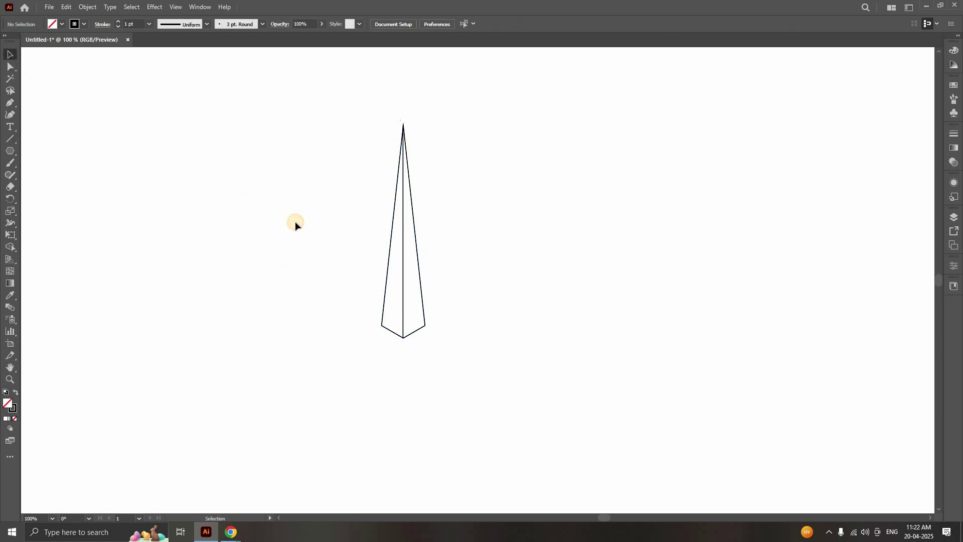
# Step: Split the spike along its centre line into two black-filled halves with the Shape Builder tool
pyautogui.moveTo(295, 221); pyautogui.dragTo(475, 291)
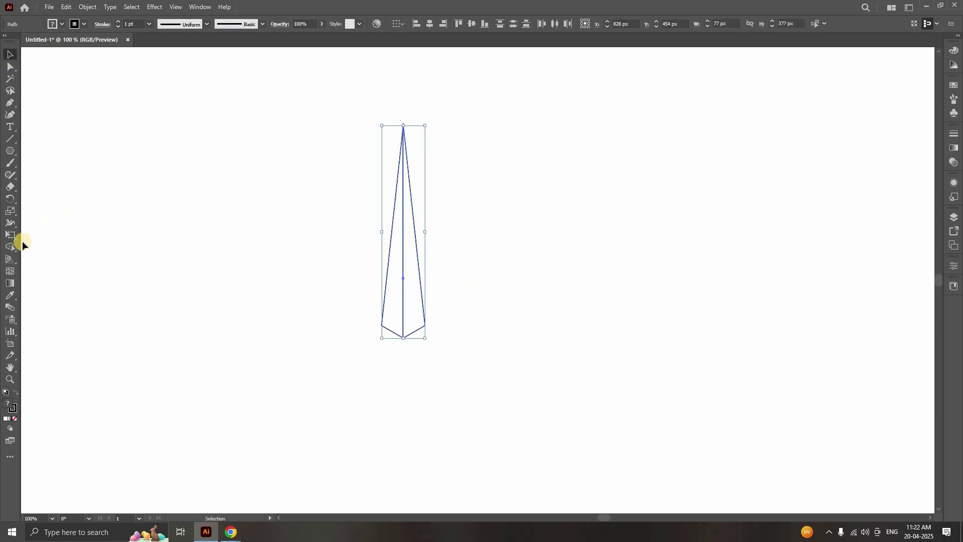
pyautogui.click(10, 246)
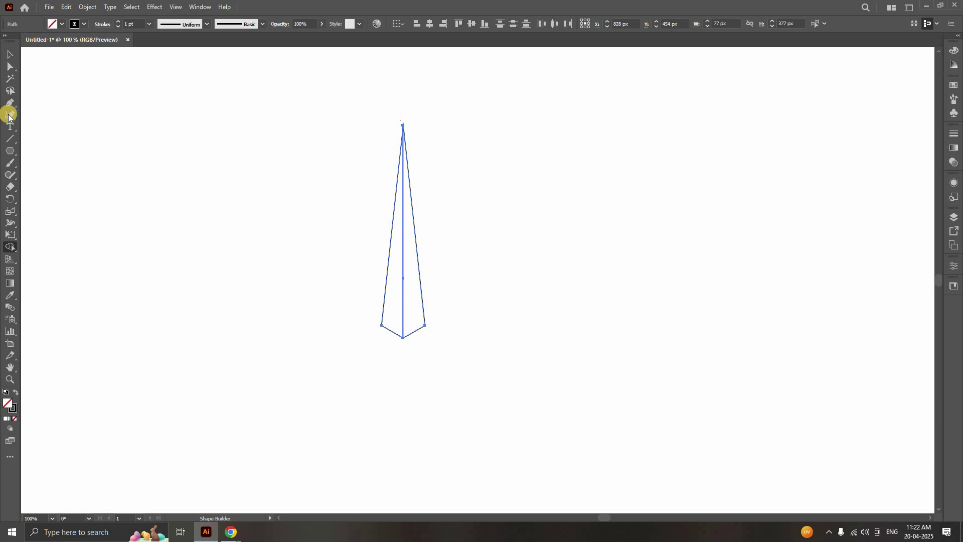
pyautogui.click(62, 25)
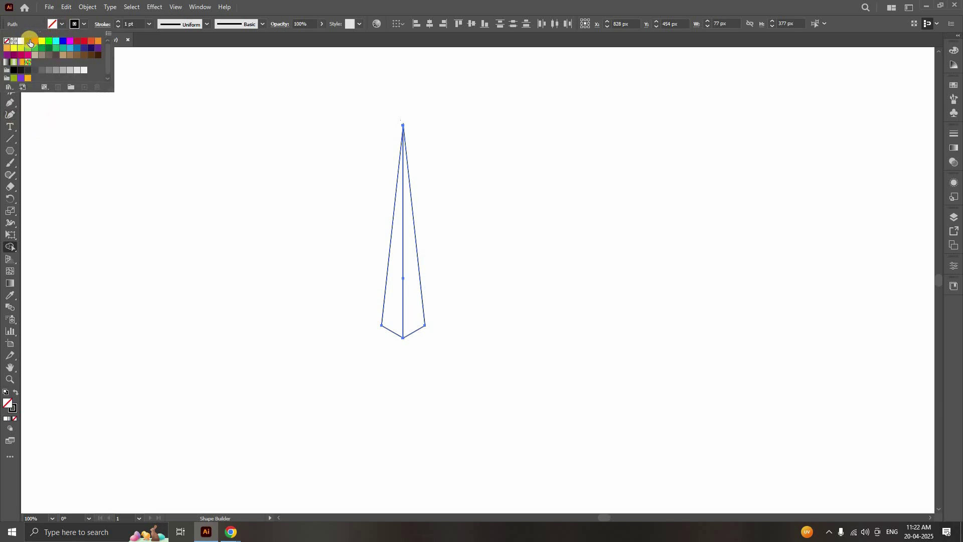
pyautogui.click(59, 23)
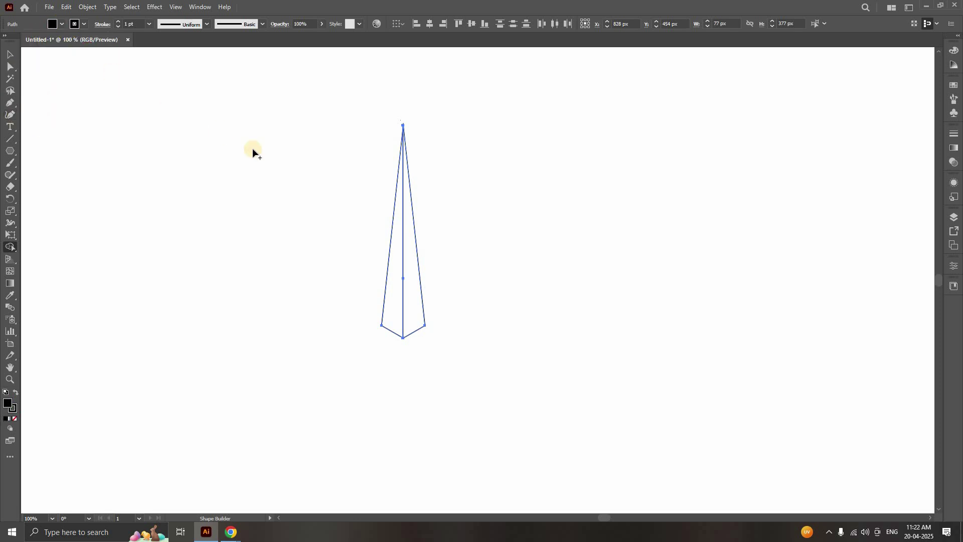
pyautogui.click(396, 239)
pyautogui.click(411, 245)
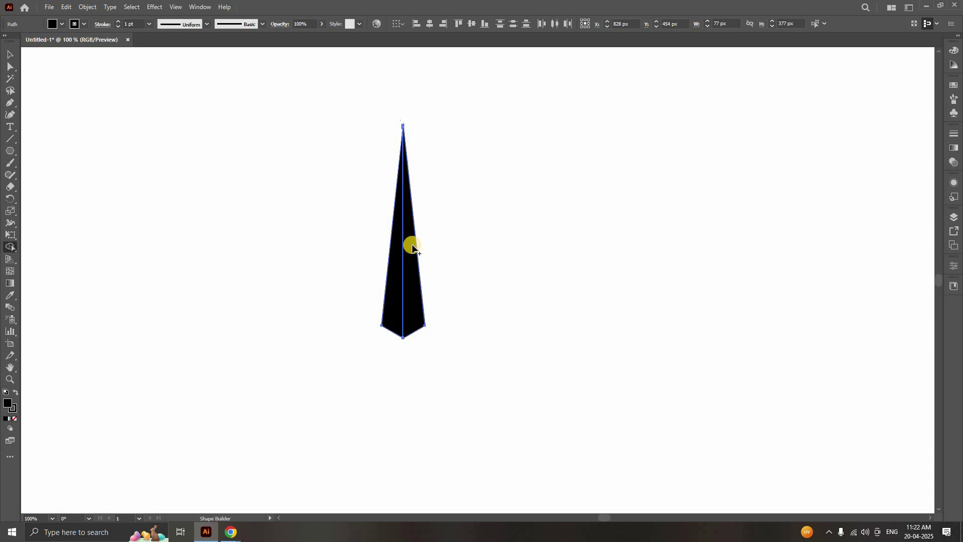
pyautogui.click(11, 53)
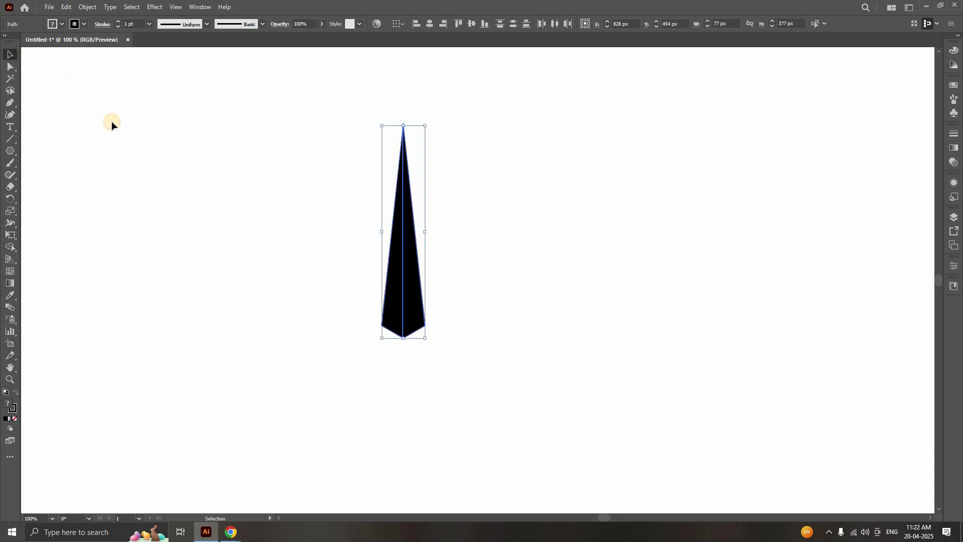
pyautogui.click(111, 125)
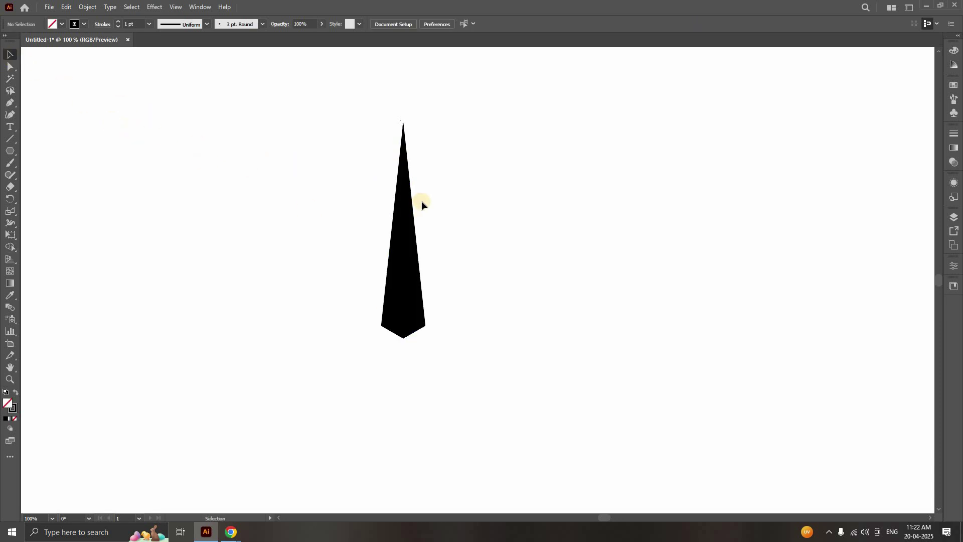
# Step: Apply a white-to-black linear gradient fill to the right half and the left half of the spike
pyautogui.click(409, 238)
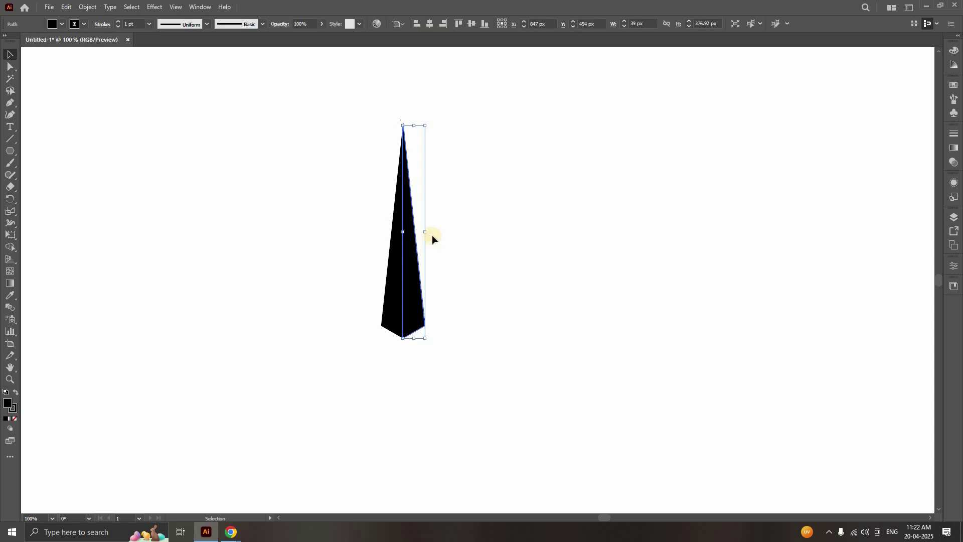
pyautogui.click(200, 6)
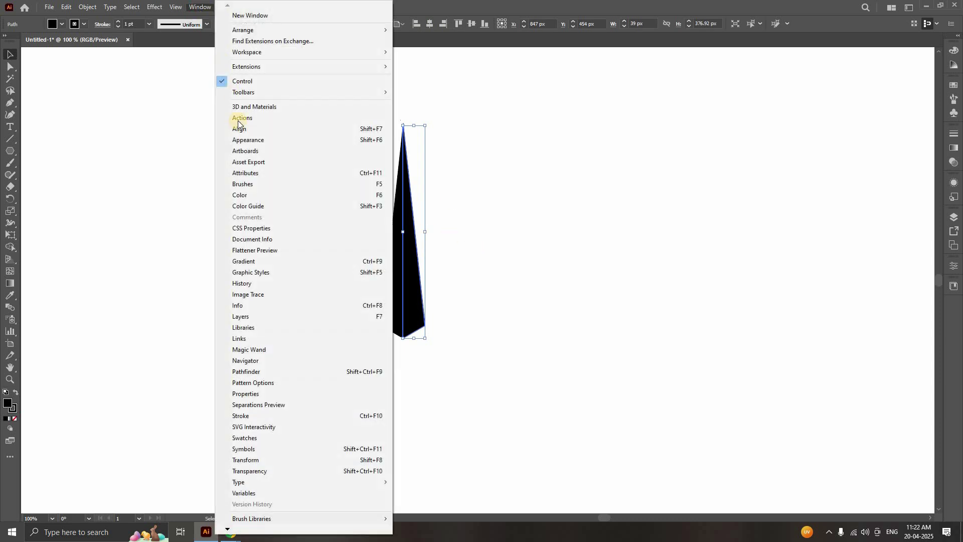
pyautogui.click(258, 260)
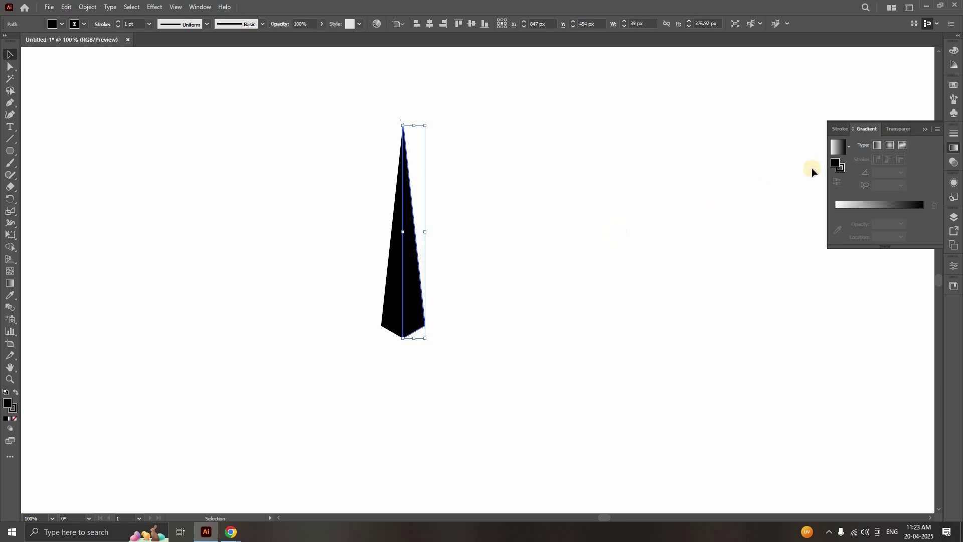
pyautogui.click(837, 151)
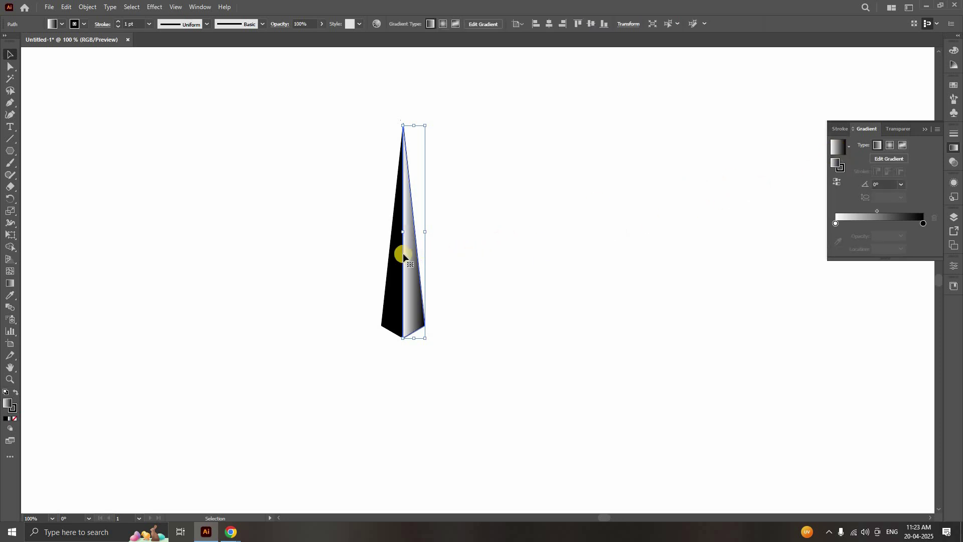
pyautogui.click(390, 255)
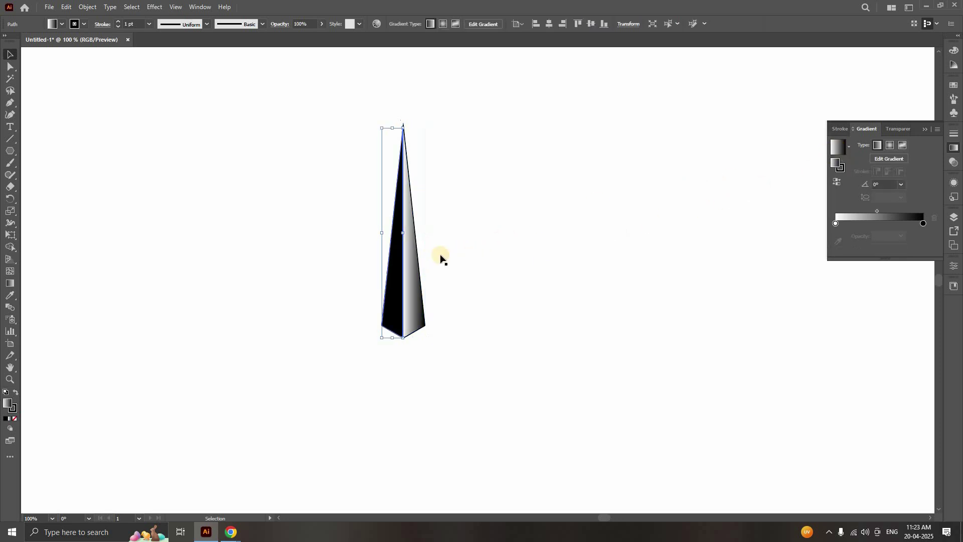
pyautogui.click(836, 149)
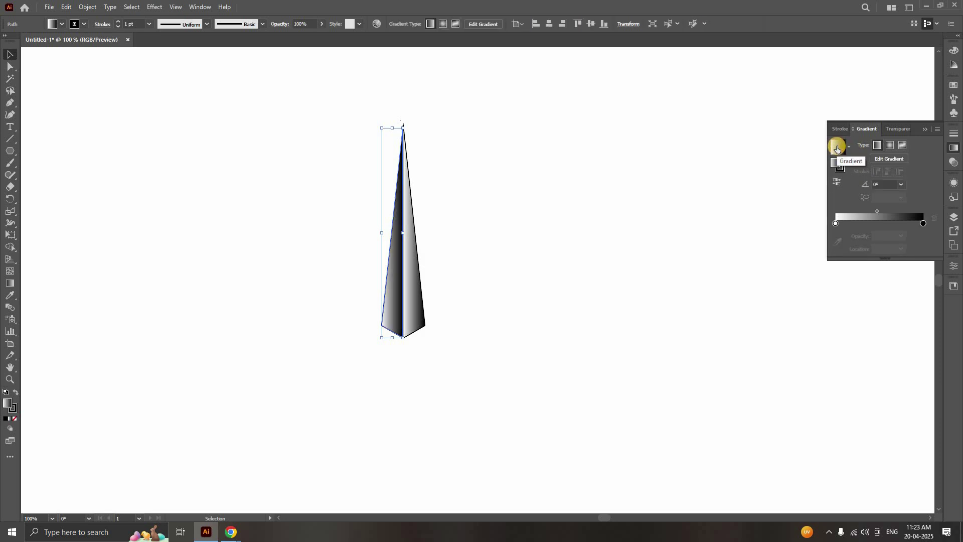
pyautogui.click(955, 149)
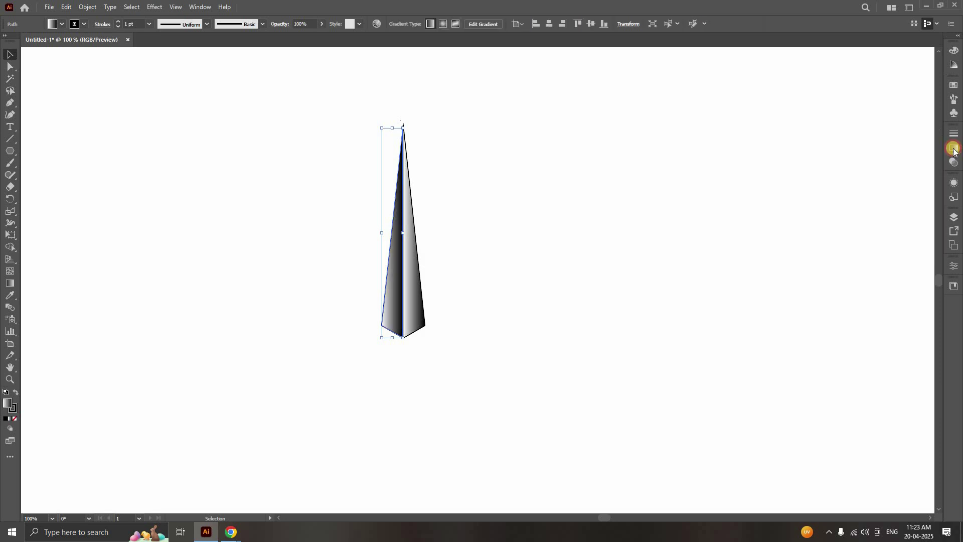
# Step: Redirect the gradients to run vertically: white base to black tip on the left half, white tip to black base on the right half
pyautogui.click(10, 283)
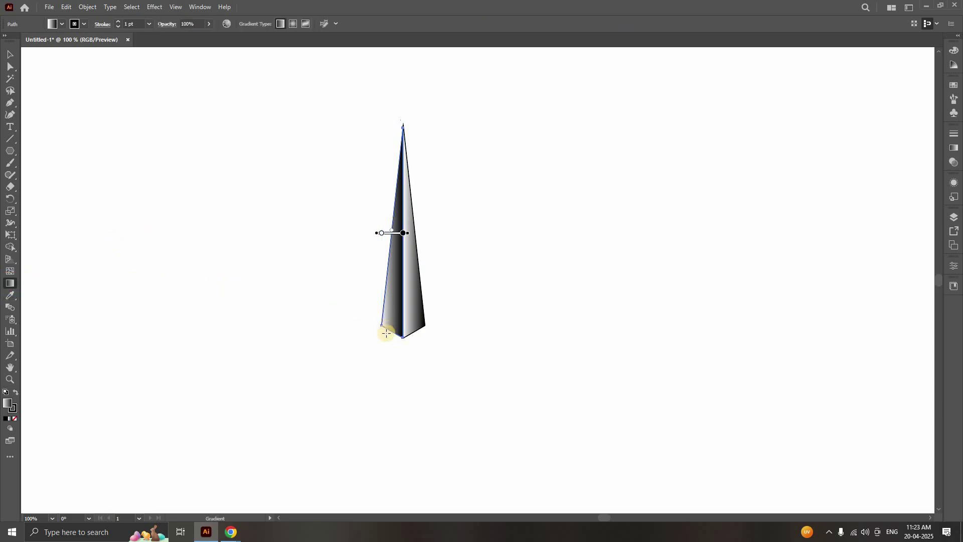
pyautogui.moveTo(387, 338)
pyautogui.mouseDown()
pyautogui.moveTo(395, 150)
pyautogui.moveTo(409, 137)
pyautogui.mouseUp()
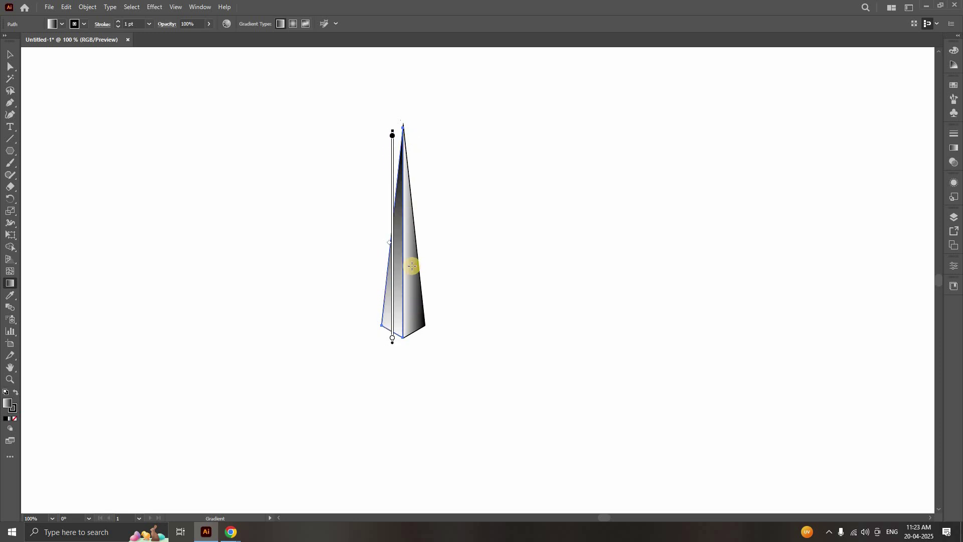
pyautogui.click(10, 53)
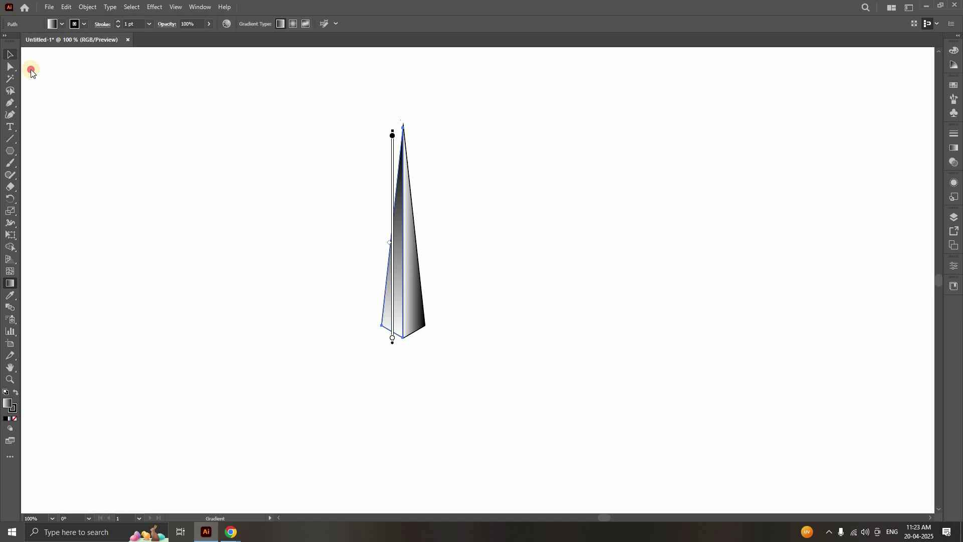
pyautogui.click(339, 244)
pyautogui.click(415, 269)
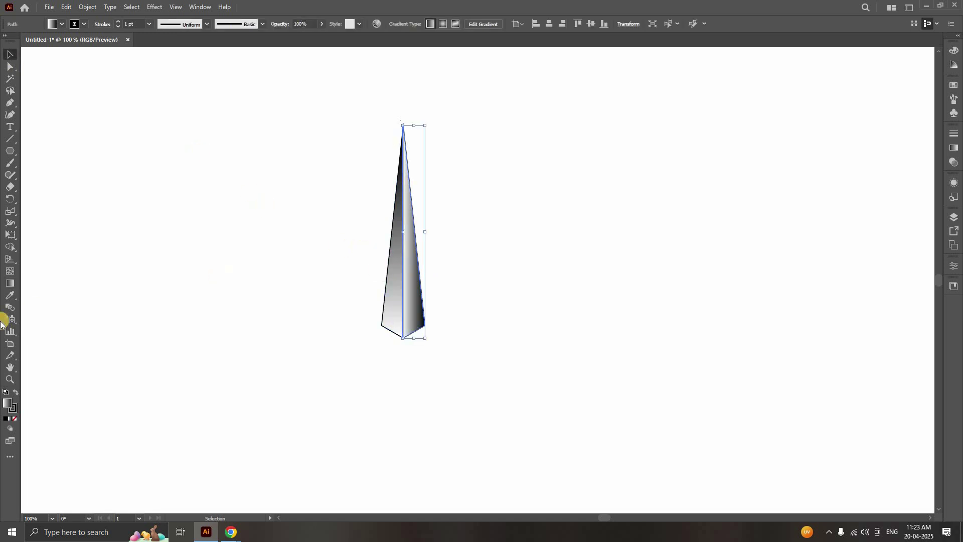
pyautogui.click(11, 283)
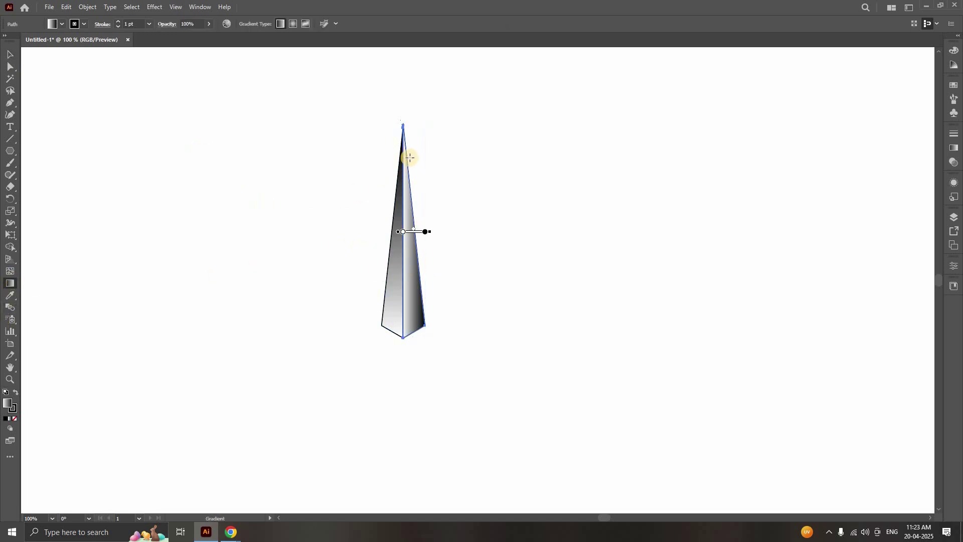
pyautogui.moveTo(405, 151); pyautogui.dragTo(405, 357)
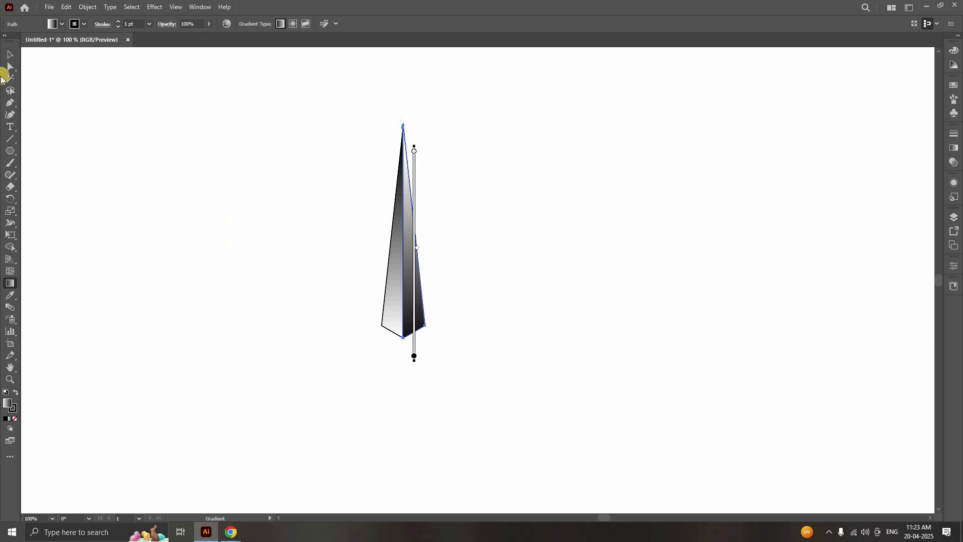
# Step: Remove the stroke from both halves of the spike
pyautogui.click(9, 54)
pyautogui.moveTo(279, 224); pyautogui.dragTo(516, 315)
pyautogui.click(83, 24)
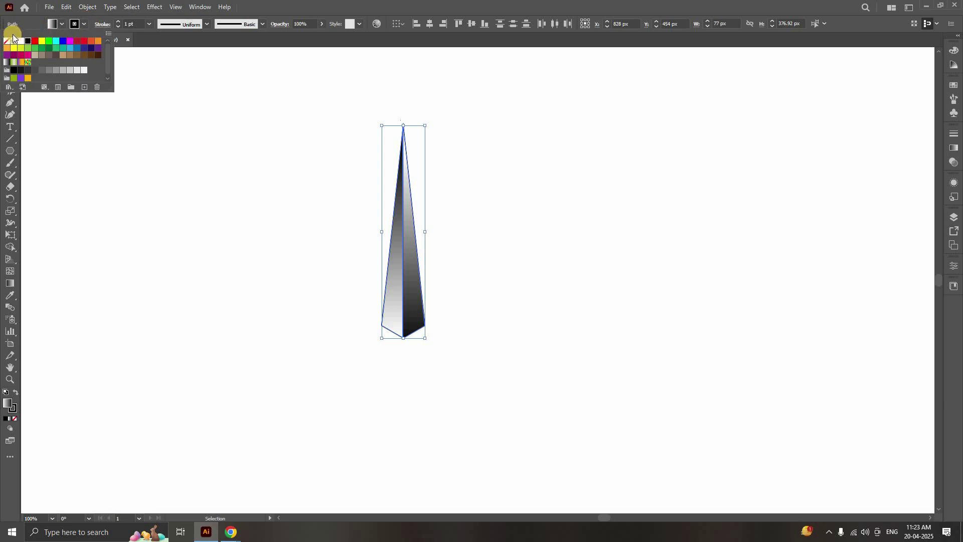
pyautogui.click(7, 42)
pyautogui.click(224, 150)
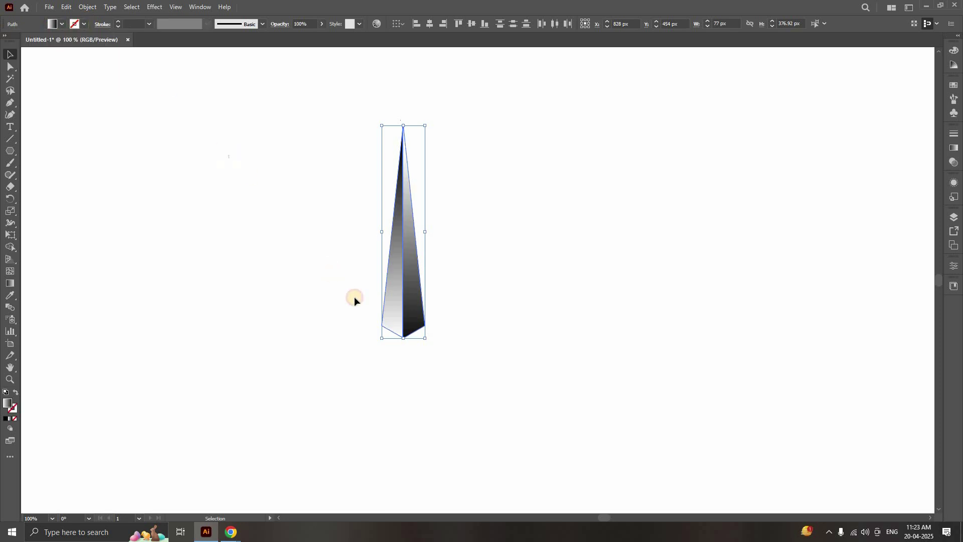
# Step: Move the spike up and to the right, and create a copy rotated 120° about its bottom corner
pyautogui.click(386, 271)
pyautogui.moveTo(418, 276); pyautogui.dragTo(450, 229)
pyautogui.click(11, 199)
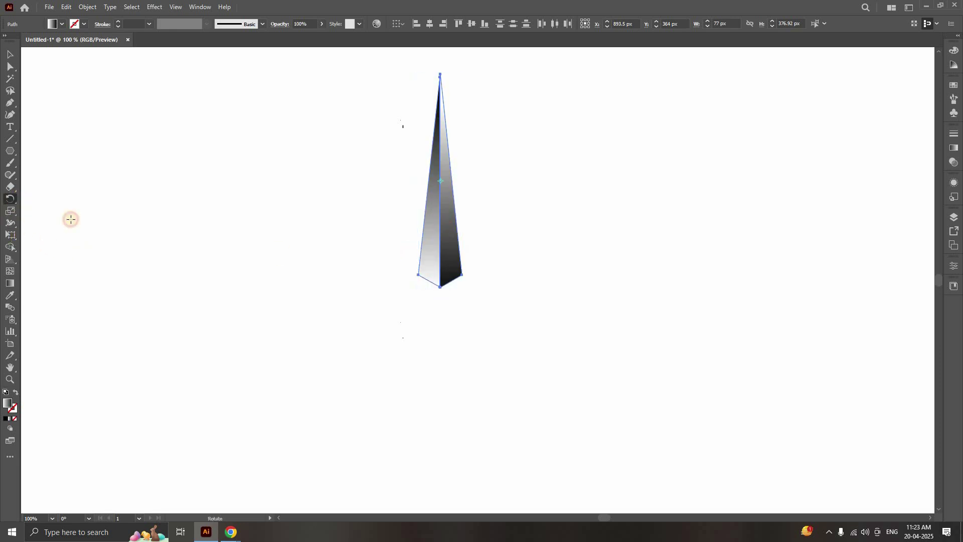
pyautogui.keyDown('alt'); pyautogui.click(439, 286); pyautogui.keyUp('alt')
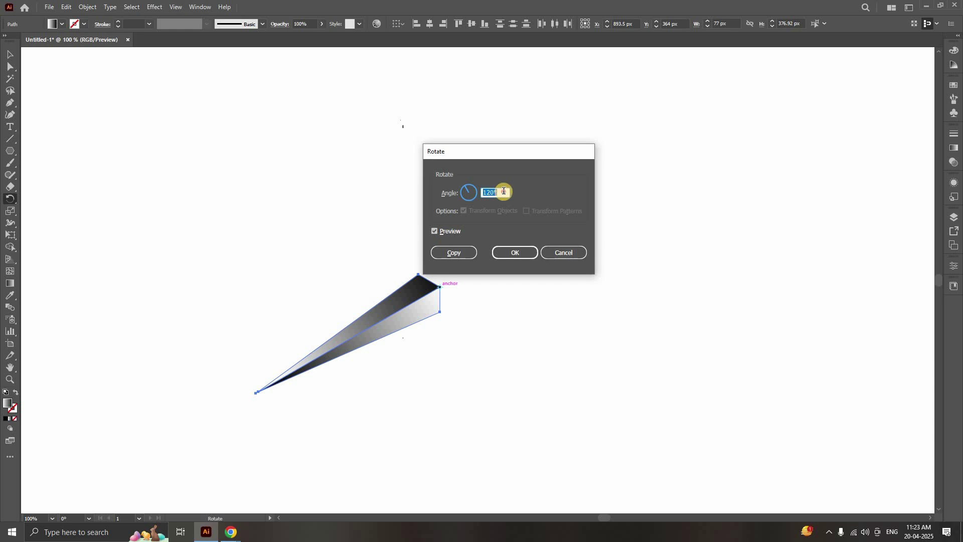
pyautogui.click(453, 252)
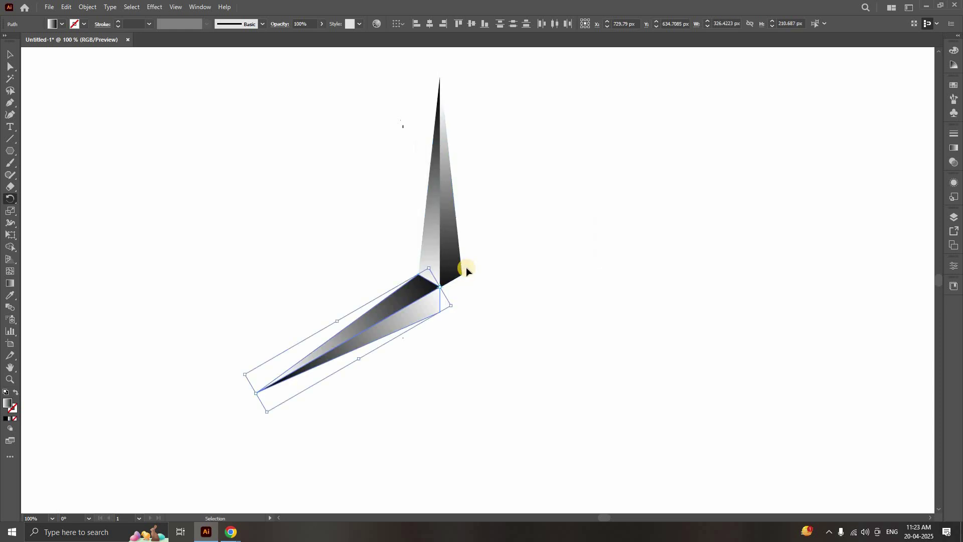
# Step: Repeat the 120° rotated copy to add the third spike and complete the three-pointed star
pyautogui.hotkey('ctrl', 'd')
pyautogui.click(9, 54)
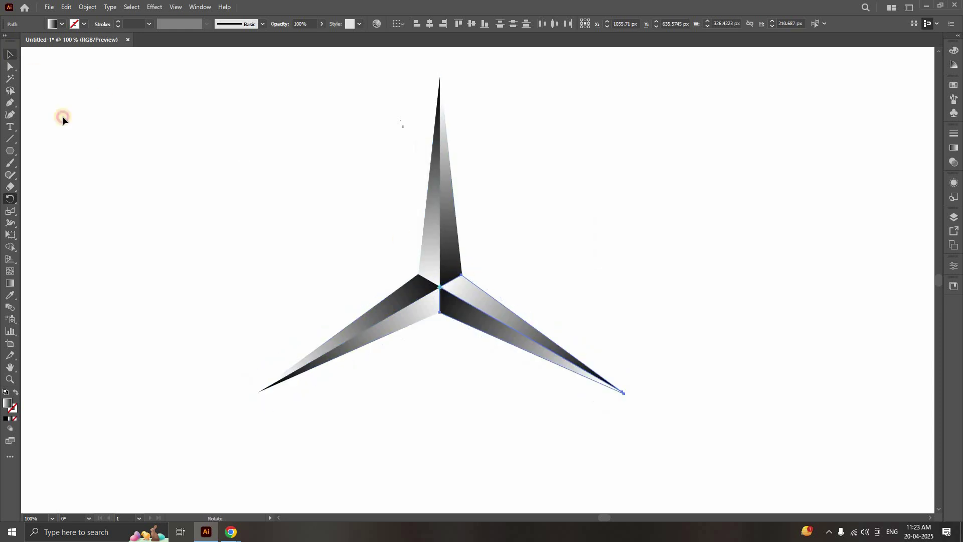
pyautogui.click(199, 215)
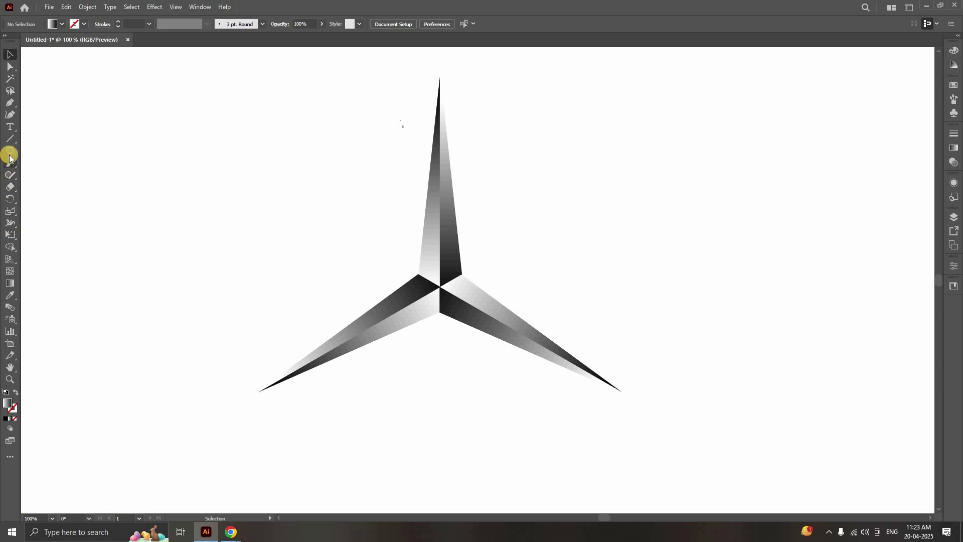
# Step: Draw a circle about 752 px in diameter centred on the star's midpoint, and remove its fill
pyautogui.moveTo(9, 153); pyautogui.dragTo(58, 174)
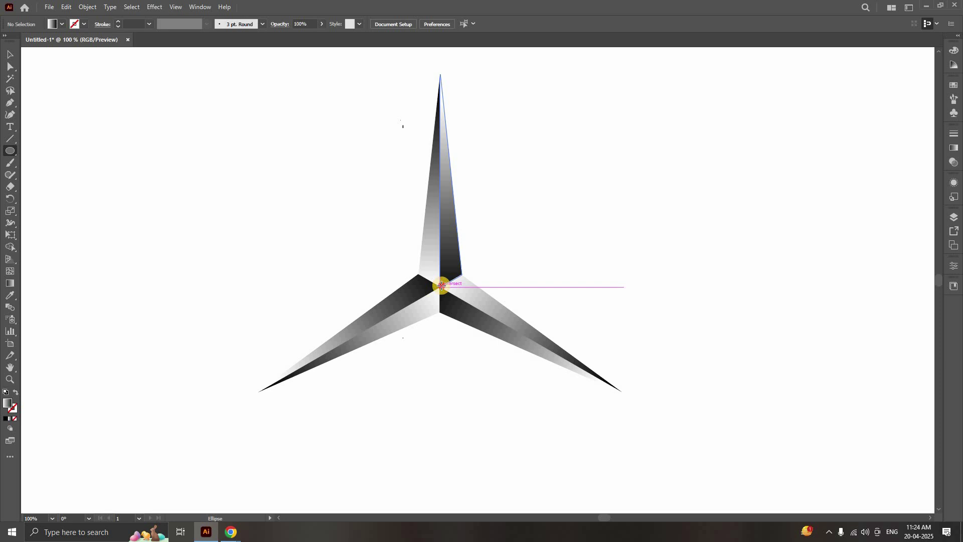
pyautogui.moveTo(441, 286); pyautogui.dragTo(649, 467)
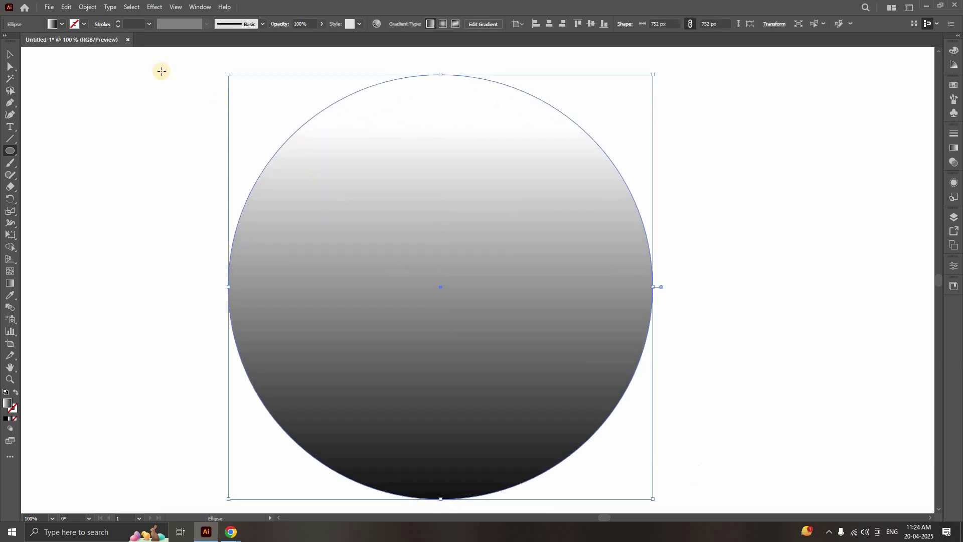
pyautogui.click(61, 24)
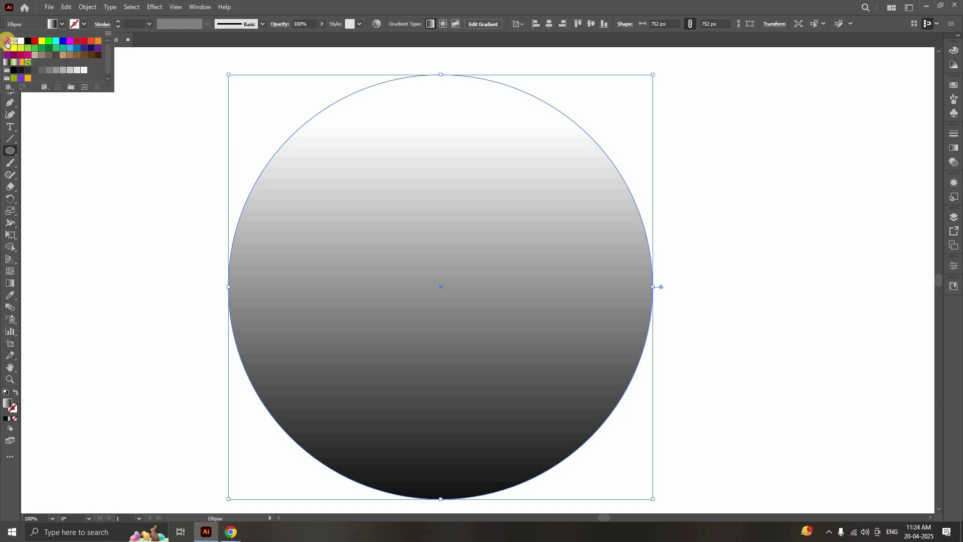
pyautogui.click(7, 41)
# Step: Apply a black stroke to the circle around the star
pyautogui.click(80, 23)
pyautogui.click(82, 24)
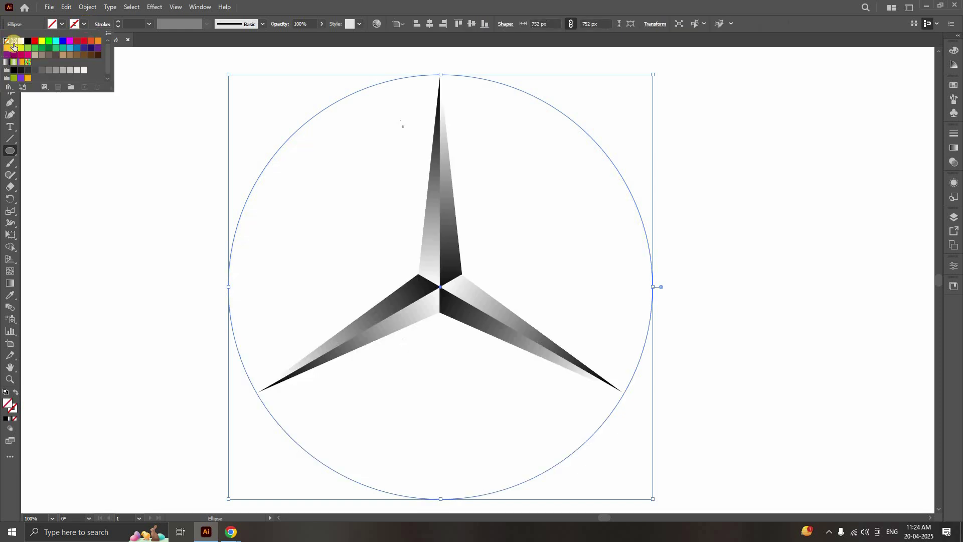
pyautogui.click(29, 43)
pyautogui.click(85, 25)
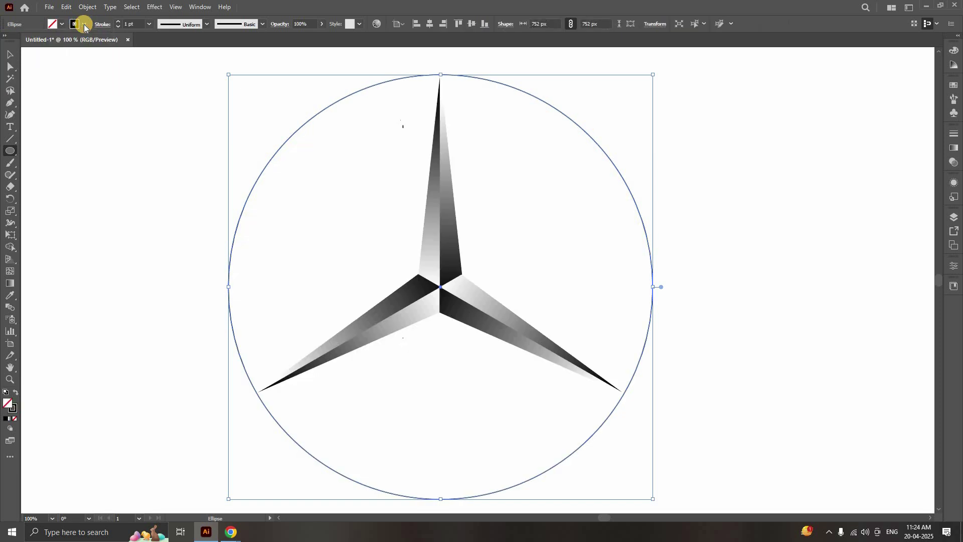
# Step: Set the circle's stroke weight to 18 pt
pyautogui.click(117, 22)
pyautogui.click(117, 22)
pyautogui.click(117, 22)
pyautogui.click(117, 22)
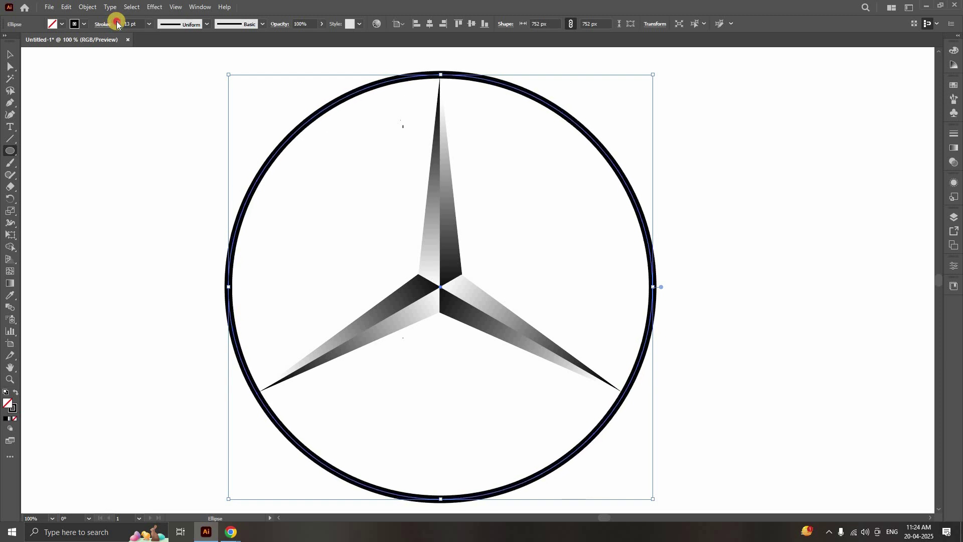
pyautogui.click(117, 22)
pyautogui.click(117, 22)
pyautogui.click(117, 22)
pyautogui.click(117, 22)
pyautogui.click(117, 22)
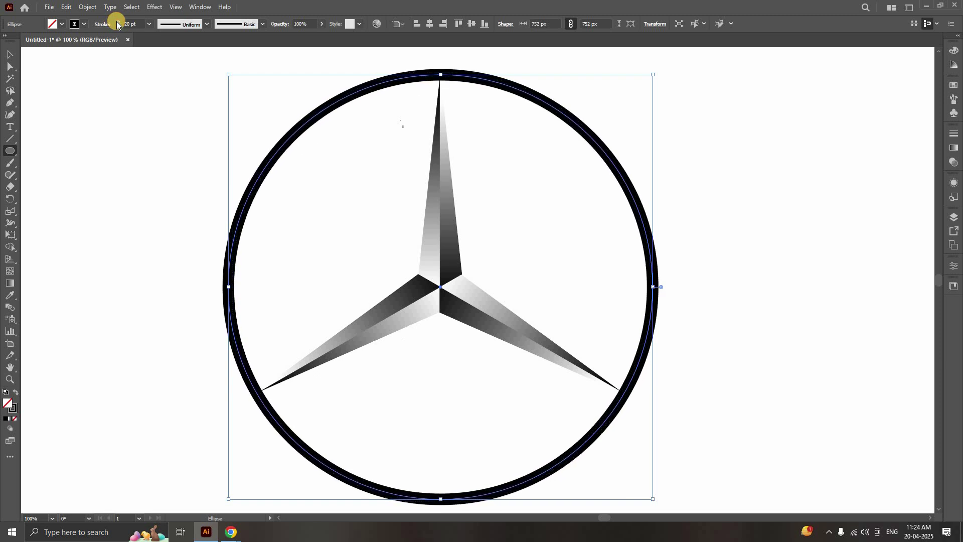
pyautogui.click(118, 27)
pyautogui.click(118, 28)
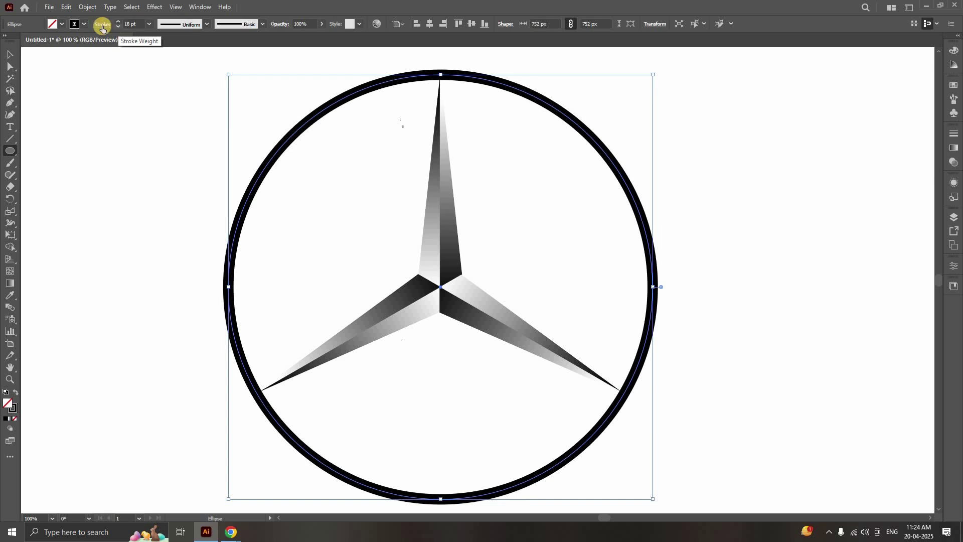
# Step: Apply a white-to-black linear gradient to the circle's stroke
pyautogui.click(12, 55)
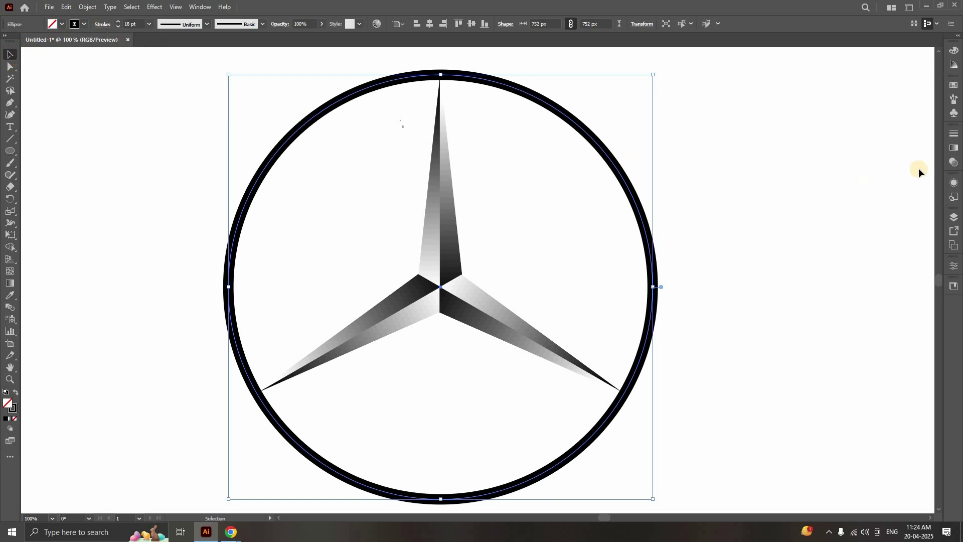
pyautogui.click(954, 148)
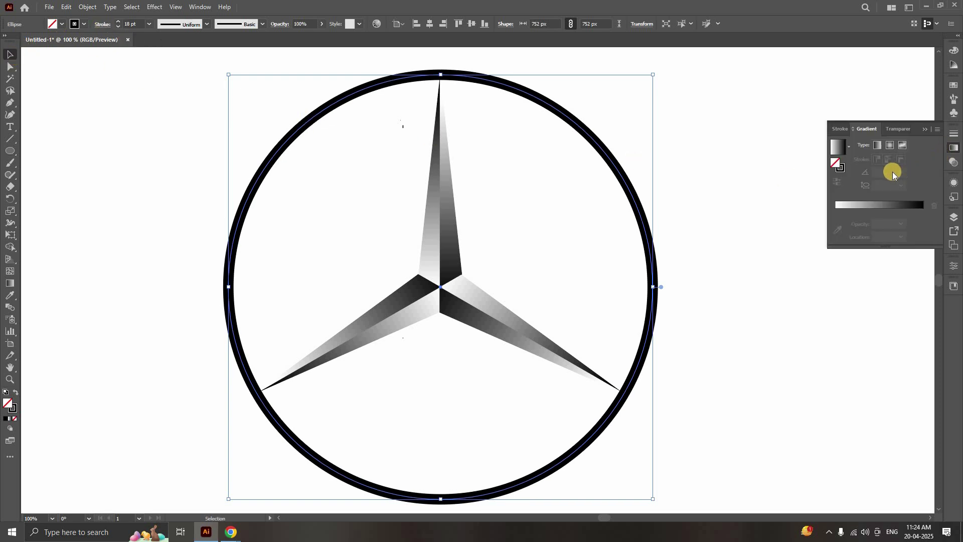
pyautogui.click(845, 147)
pyautogui.click(953, 150)
pyautogui.scroll(-1, 648, 243)
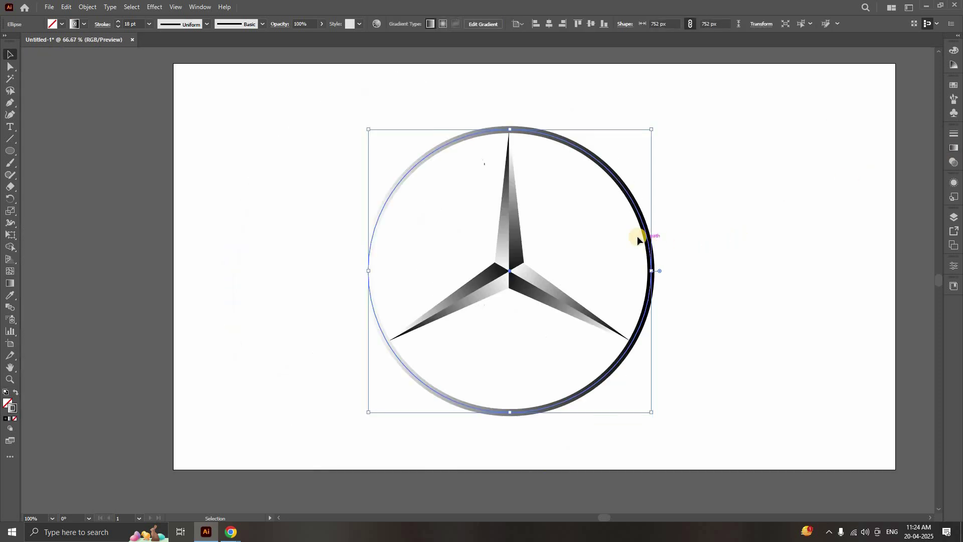
# Step: Paste a copy of the ring in front and enlarge it proportionally from its centre to about 778 px
pyautogui.click(66, 7)
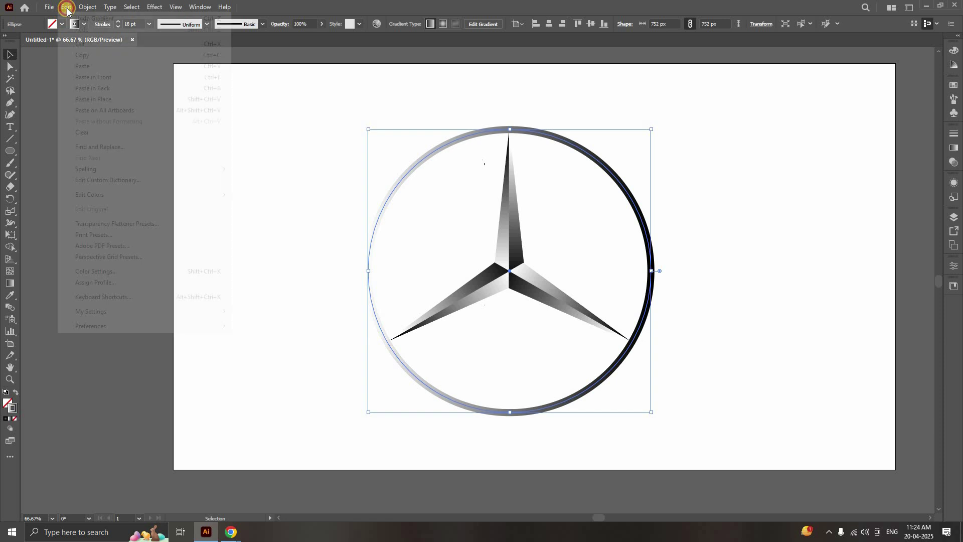
pyautogui.click(82, 55)
pyautogui.click(66, 7)
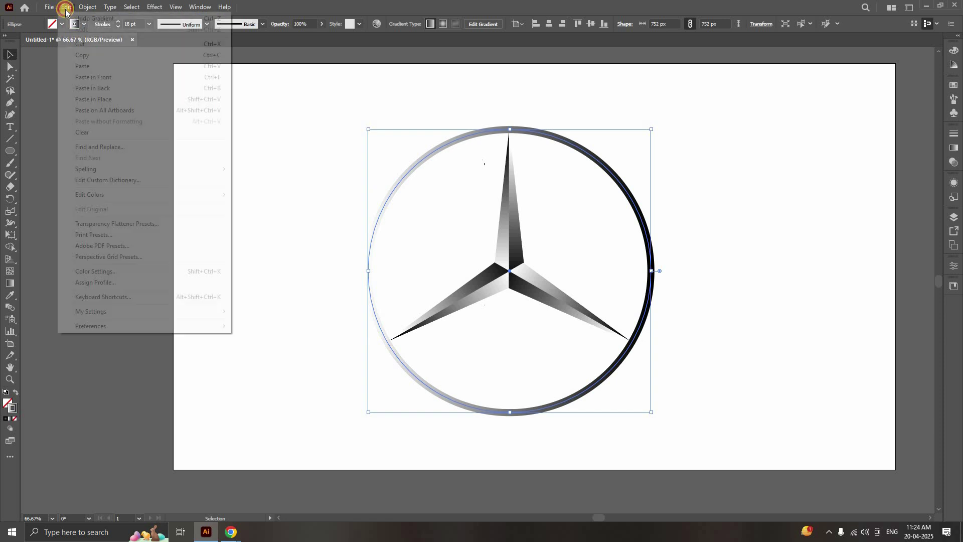
pyautogui.click(90, 79)
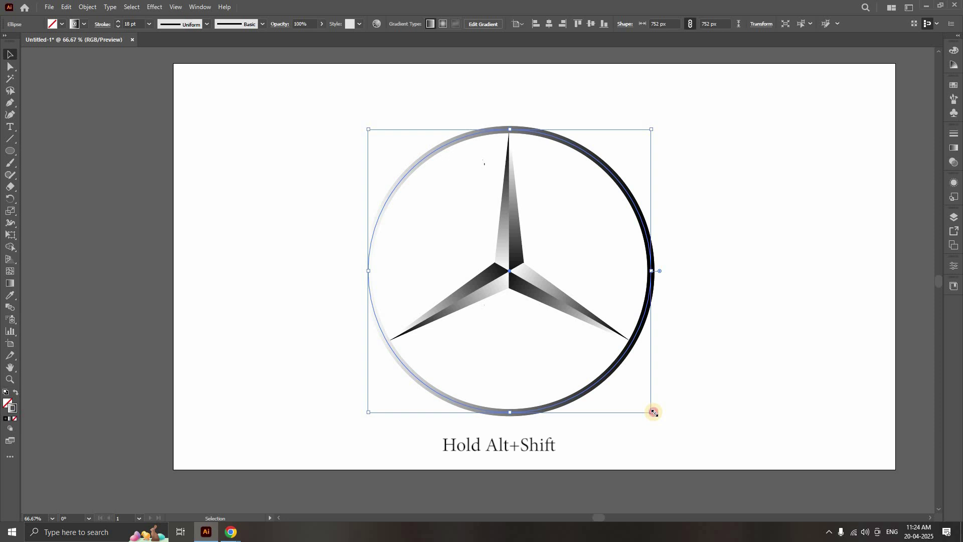
pyautogui.moveTo(654, 413); pyautogui.dragTo(664, 418)
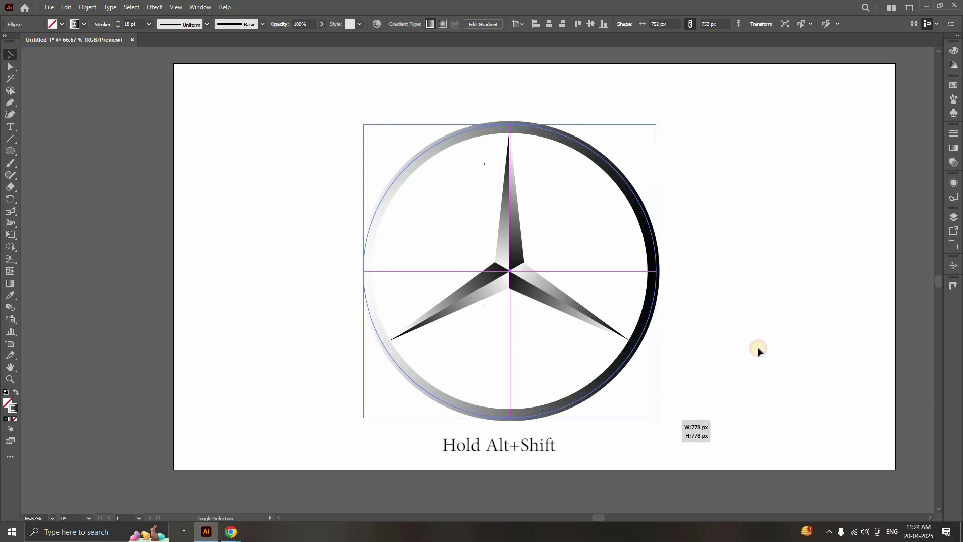
# Step: Reverse the stroke gradient of the larger ring so it runs from black to white, and deselect it
pyautogui.click(952, 148)
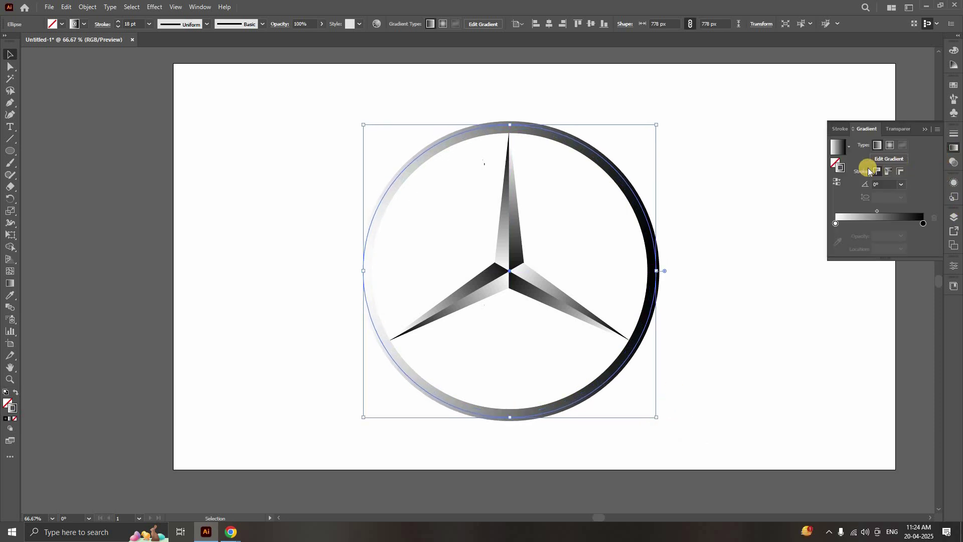
pyautogui.click(836, 182)
pyautogui.click(952, 147)
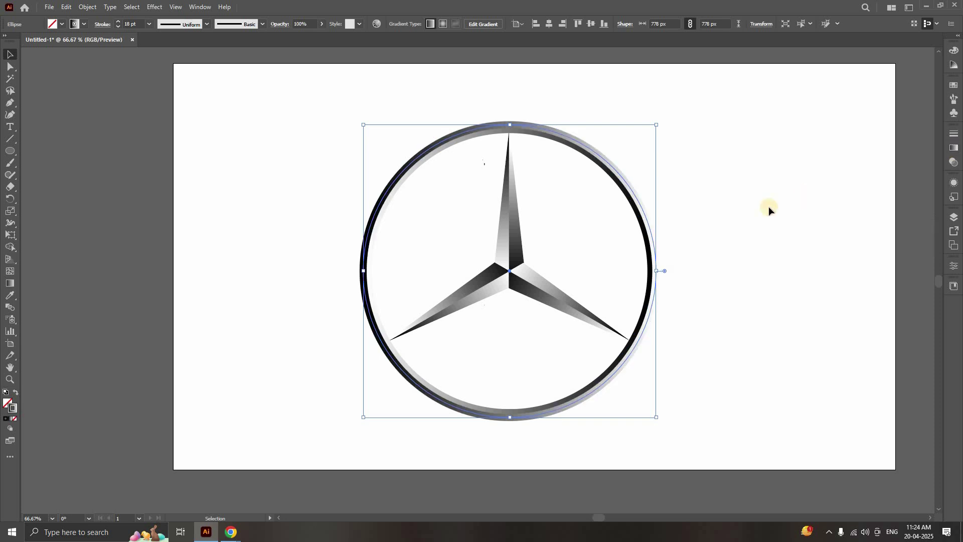
pyautogui.click(768, 206)
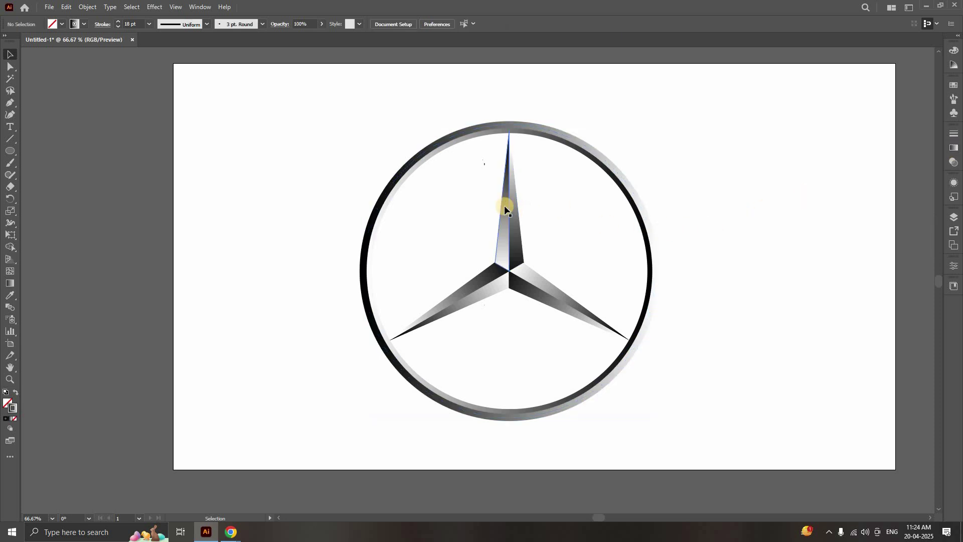
# Step: Draw a 1920 × 1080 px rectangle covering the whole artboard and remove its stroke
pyautogui.moveTo(10, 151); pyautogui.dragTo(47, 155)
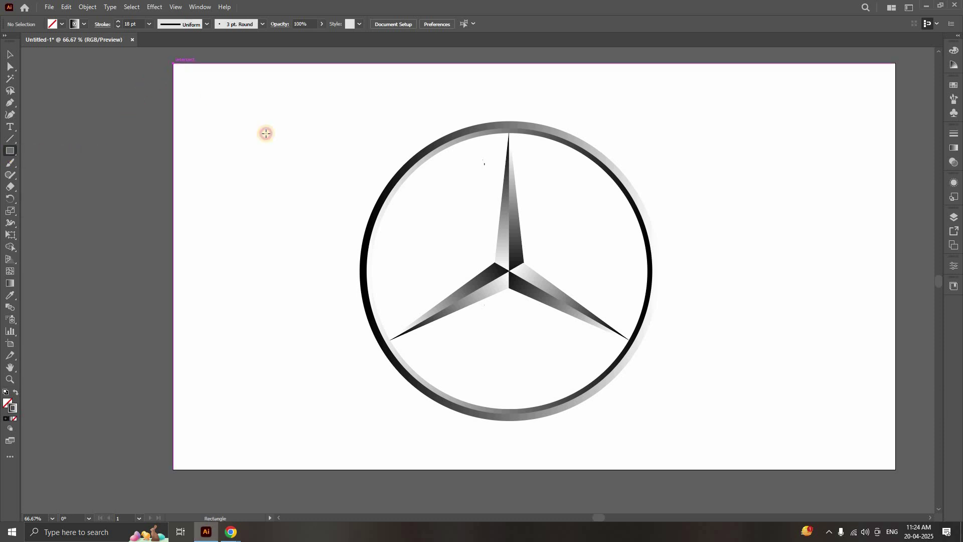
pyautogui.moveTo(174, 63)
pyautogui.mouseDown()
pyautogui.moveTo(442, 232)
pyautogui.moveTo(489, 251)
pyautogui.moveTo(845, 314)
pyautogui.moveTo(860, 308)
pyautogui.moveTo(901, 458)
pyautogui.moveTo(895, 468)
pyautogui.mouseUp()
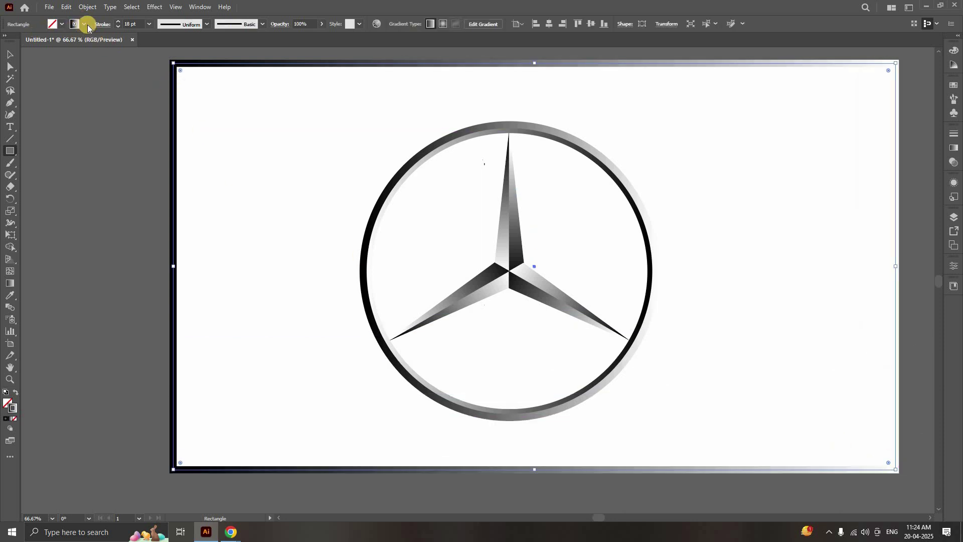
pyautogui.click(85, 25)
pyautogui.click(7, 42)
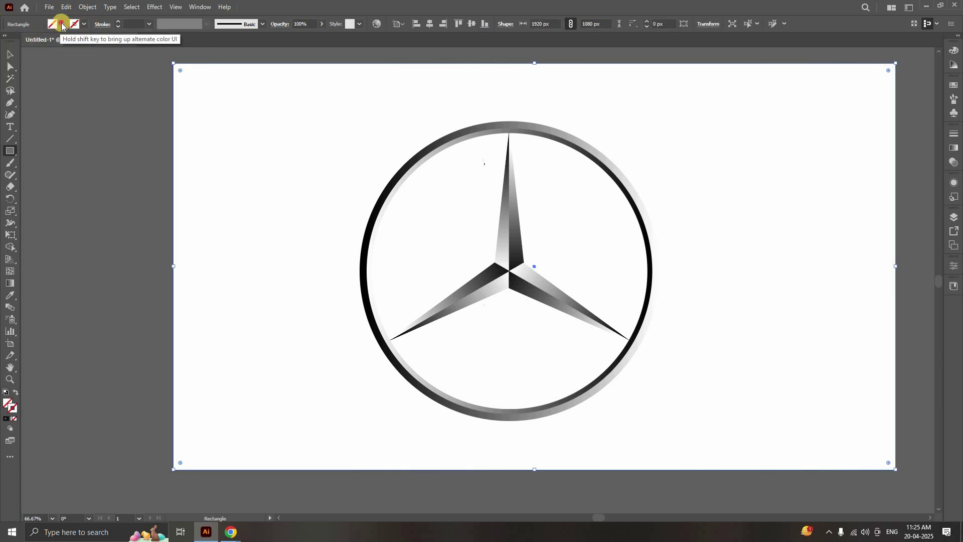
# Step: Fill the artboard-sized rectangle with black
pyautogui.click(62, 24)
pyautogui.click(28, 42)
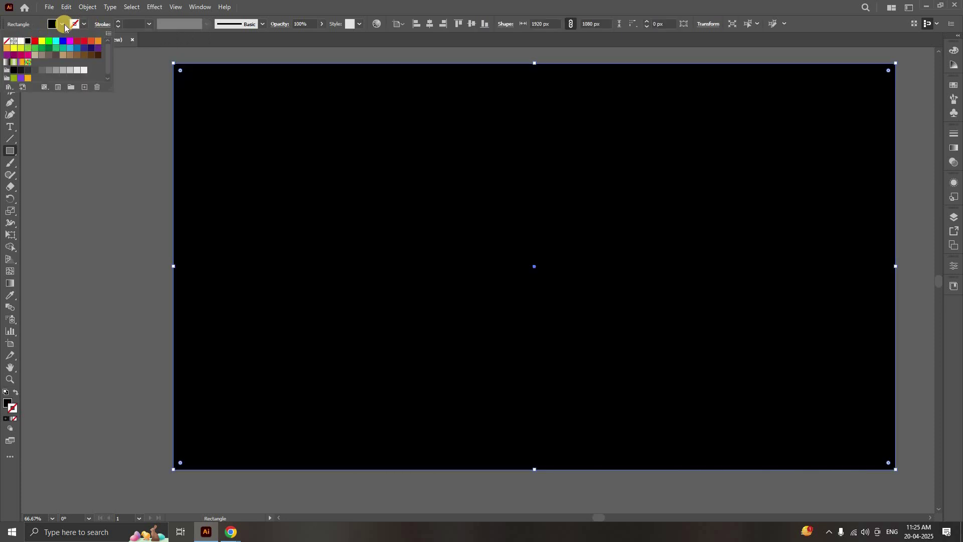
pyautogui.press('Escape')
pyautogui.click(14, 53)
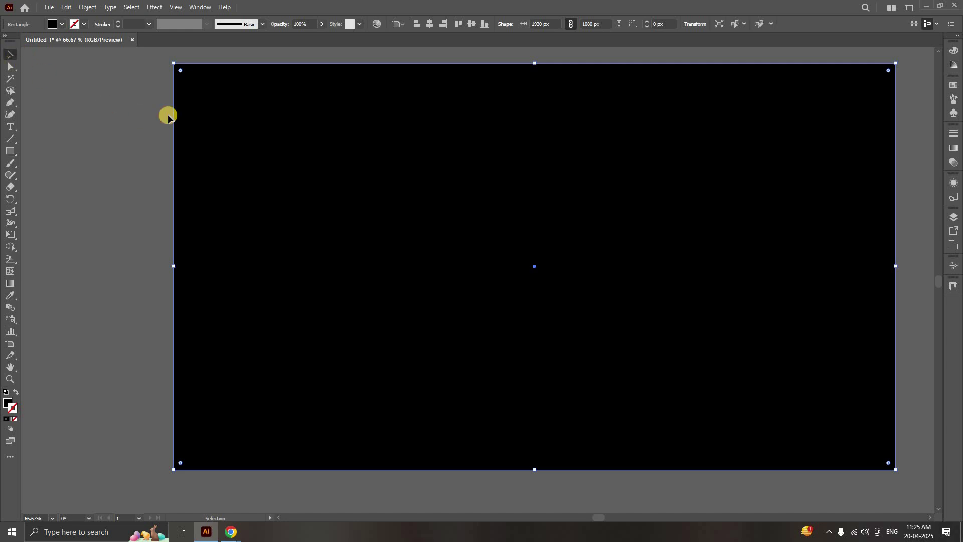
# Step: Send the black rectangle to the back behind the emblem, and deselect it
pyautogui.rightClick(272, 117)
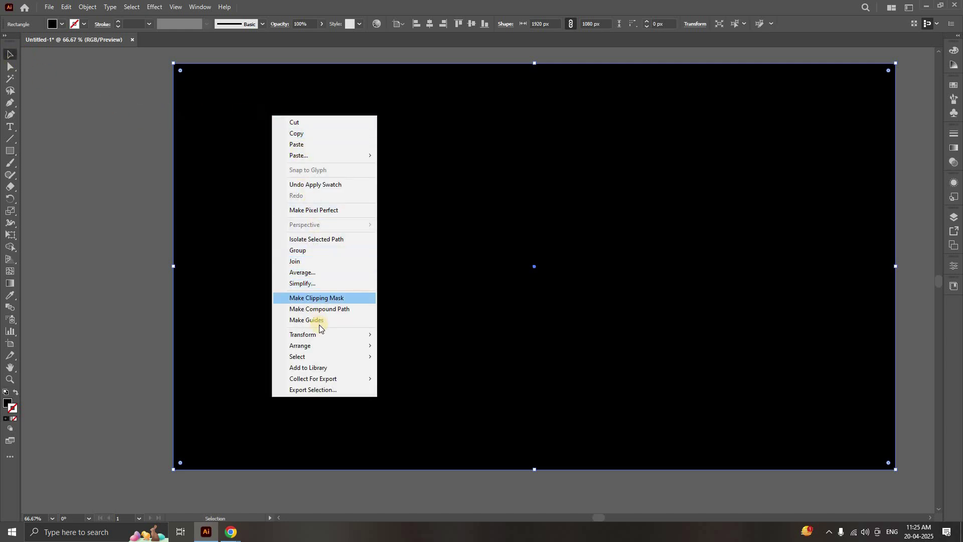
pyautogui.moveTo(352, 347)
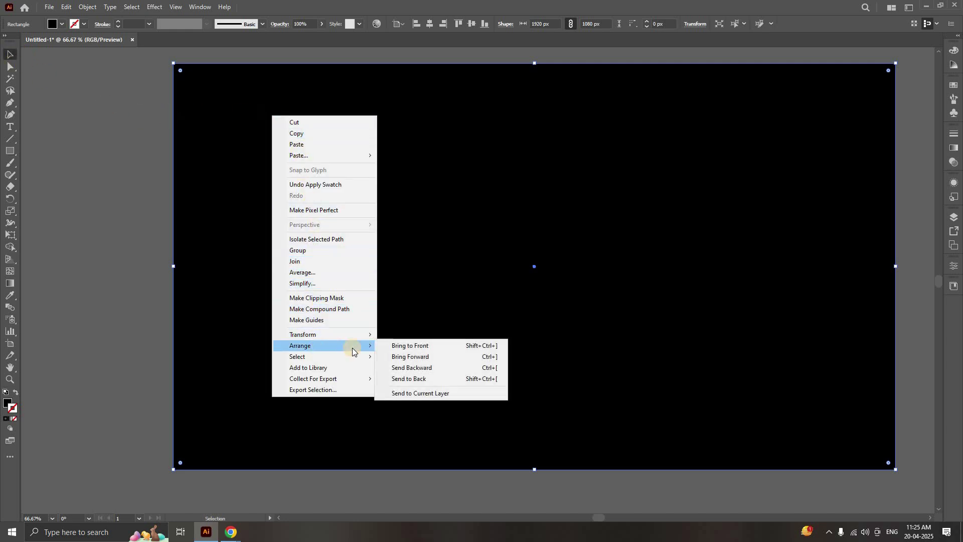
pyautogui.click(420, 382)
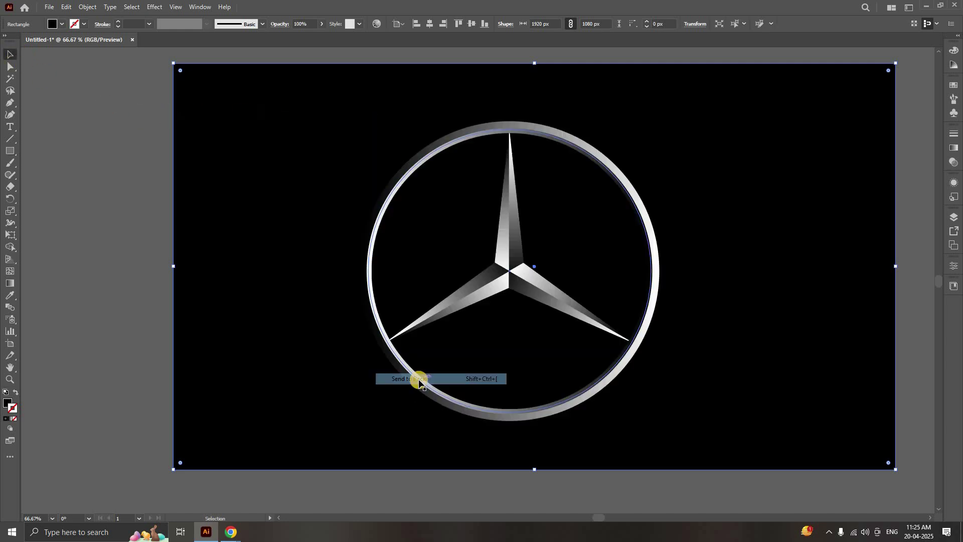
pyautogui.click(133, 240)
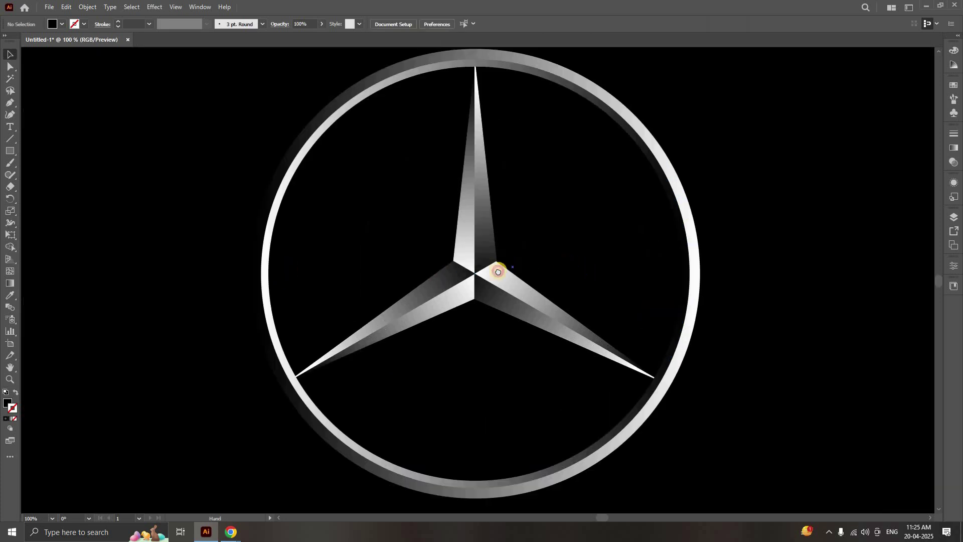
pyautogui.scroll(1, 552, 271)
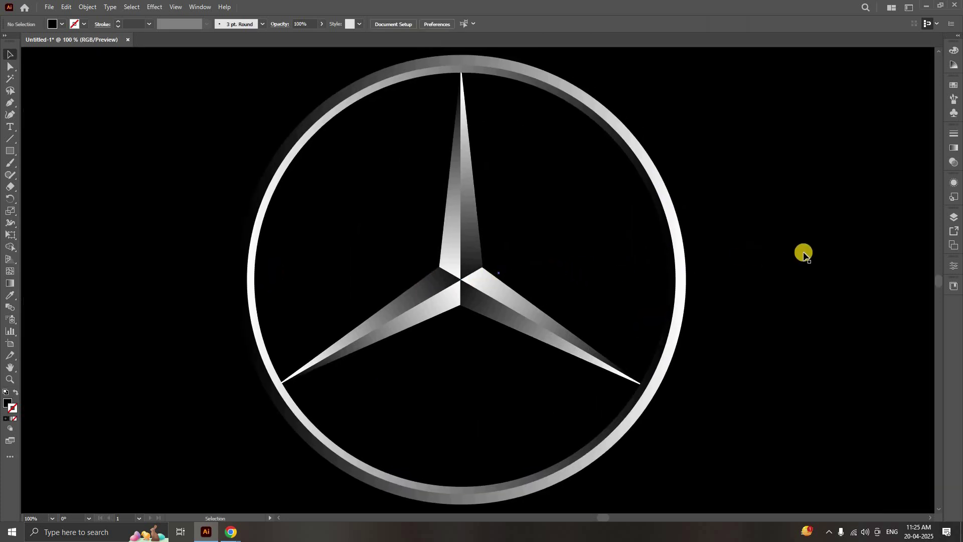